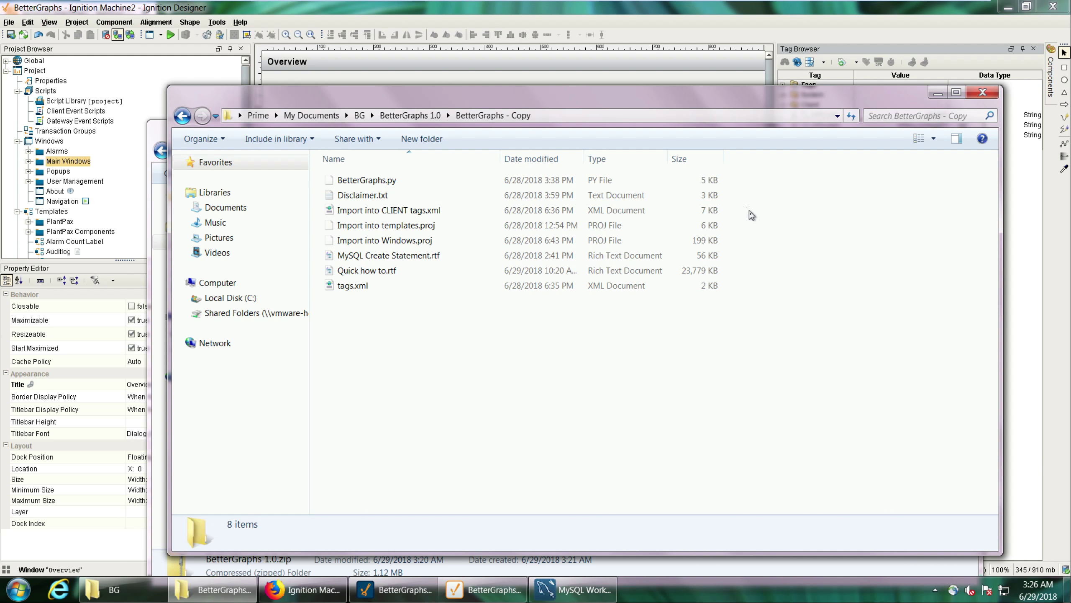
Open Quick how to.rtf in a maximized window and read its Requirements section on the Ignition version and the system.dataset.clearDataset script.
double_click(396, 270)
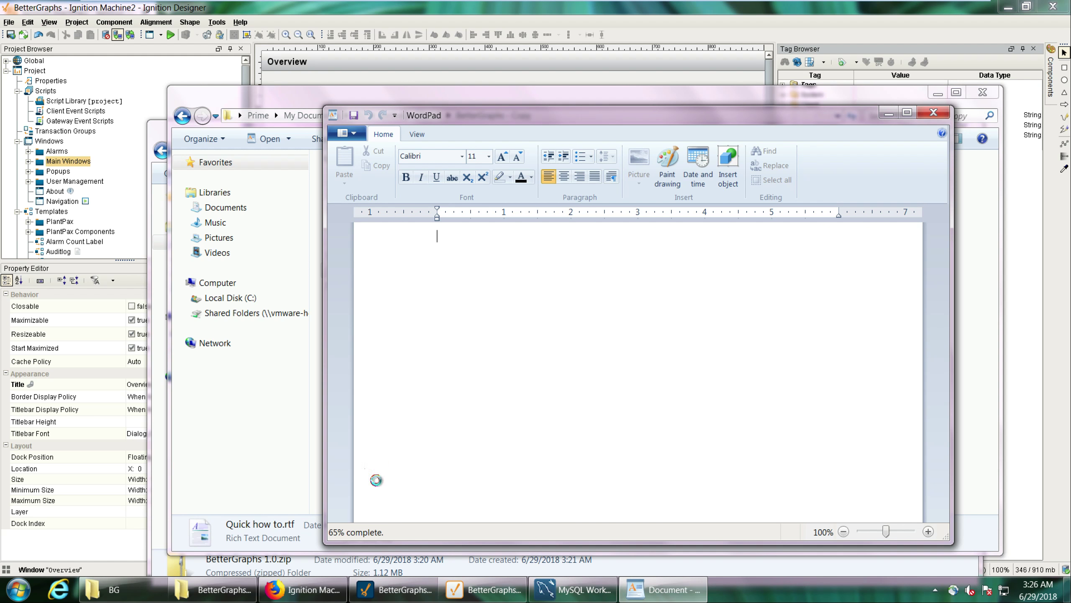
left_click(908, 113)
left_click(327, 150)
left_click(363, 150)
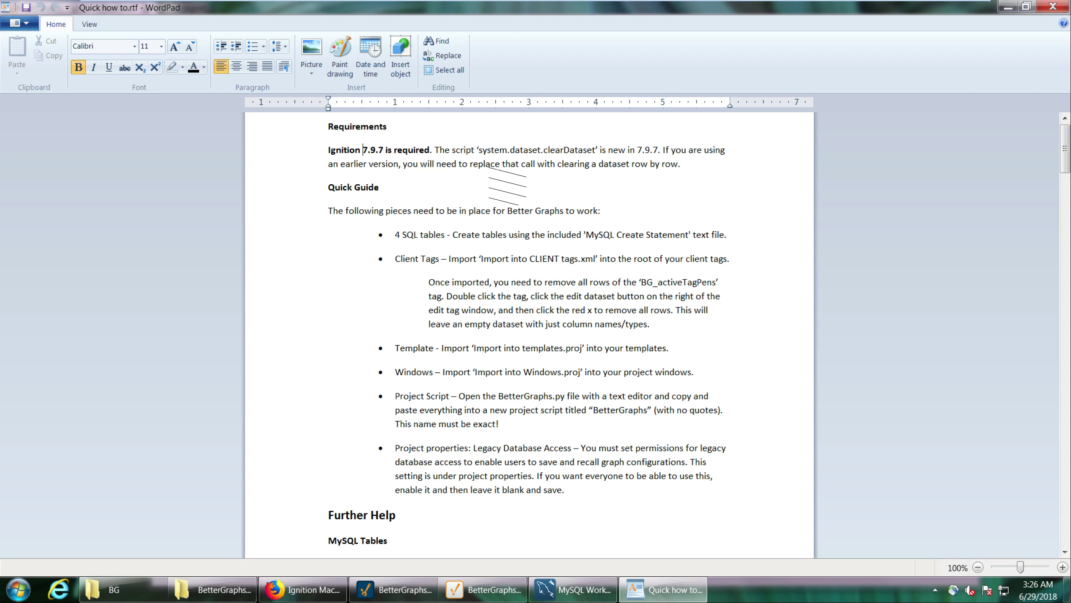
left_click_drag(515, 156, 570, 158)
left_click(560, 151)
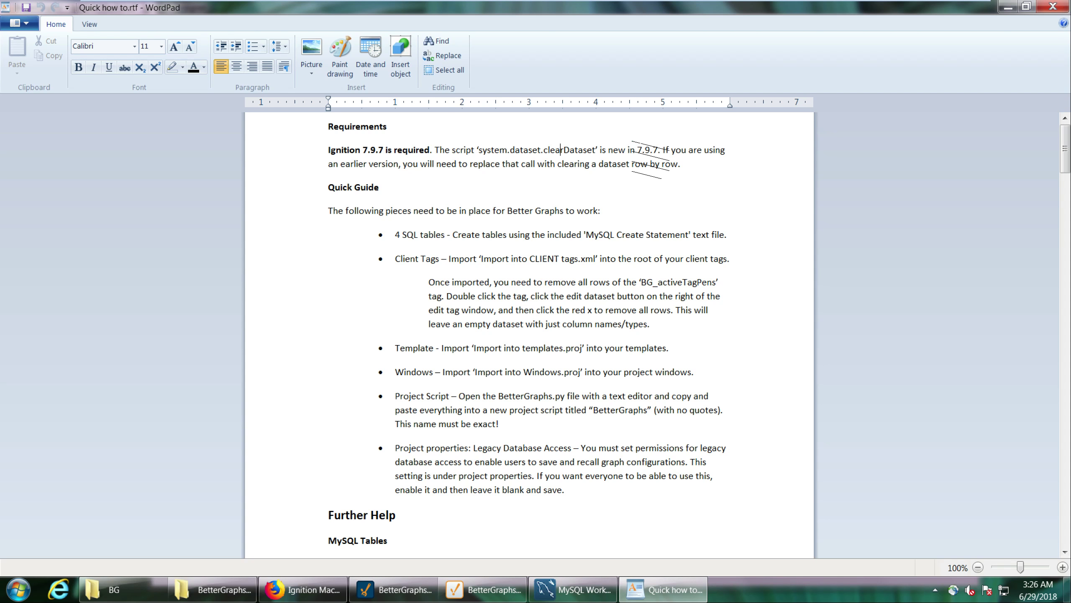
left_click_drag(638, 150, 656, 150)
left_click(654, 153)
left_click_drag(478, 150, 575, 151)
left_click(575, 150)
Read the Quick Guide item about creating the SQL tables.
left_click(395, 235)
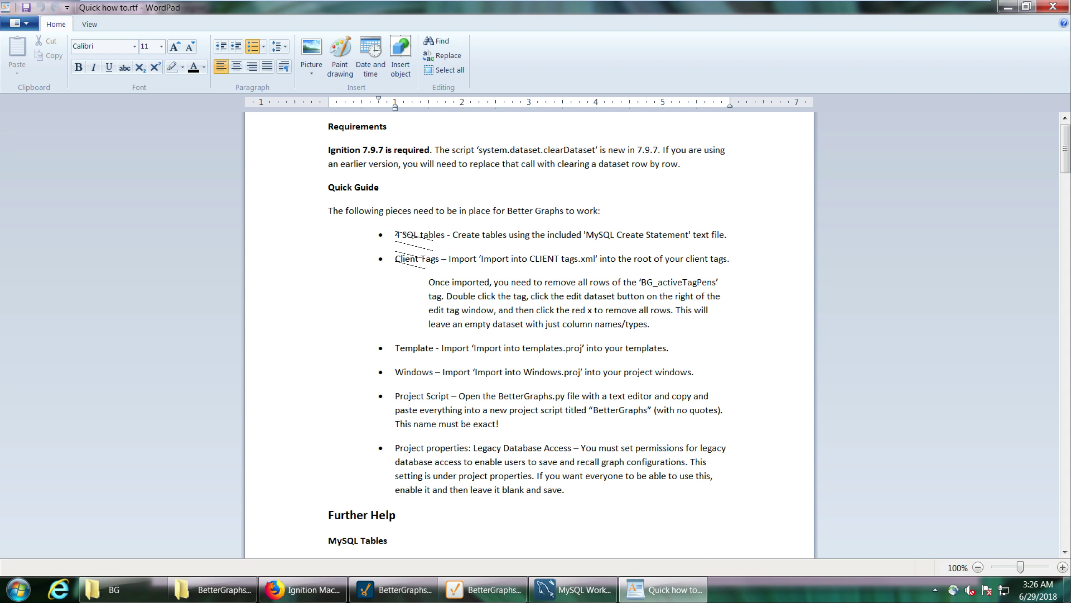
left_click(418, 235)
double_click(431, 235)
left_click(436, 235)
Open MySQL Create Statement.rtf from the BetterGraphs - Copy folder and copy its entire text.
left_click(225, 596)
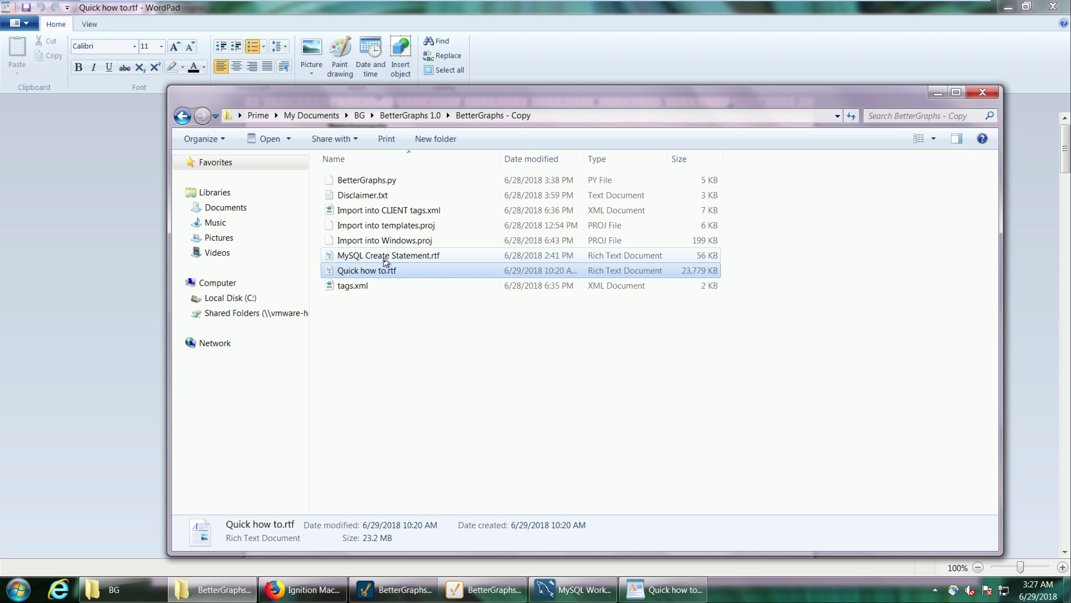
double_click(385, 256)
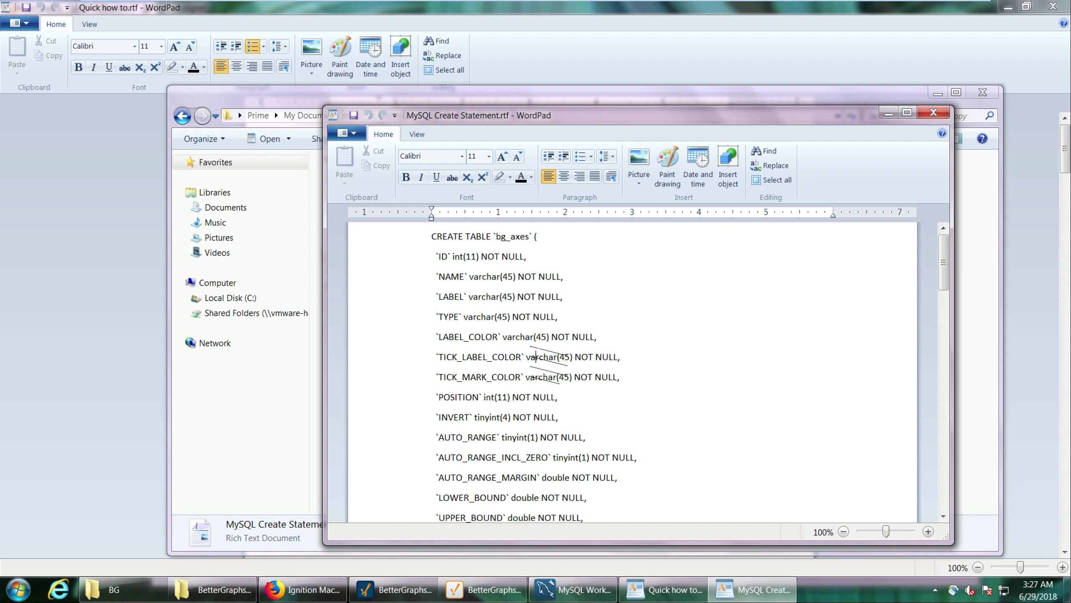
key("ctrl+a")
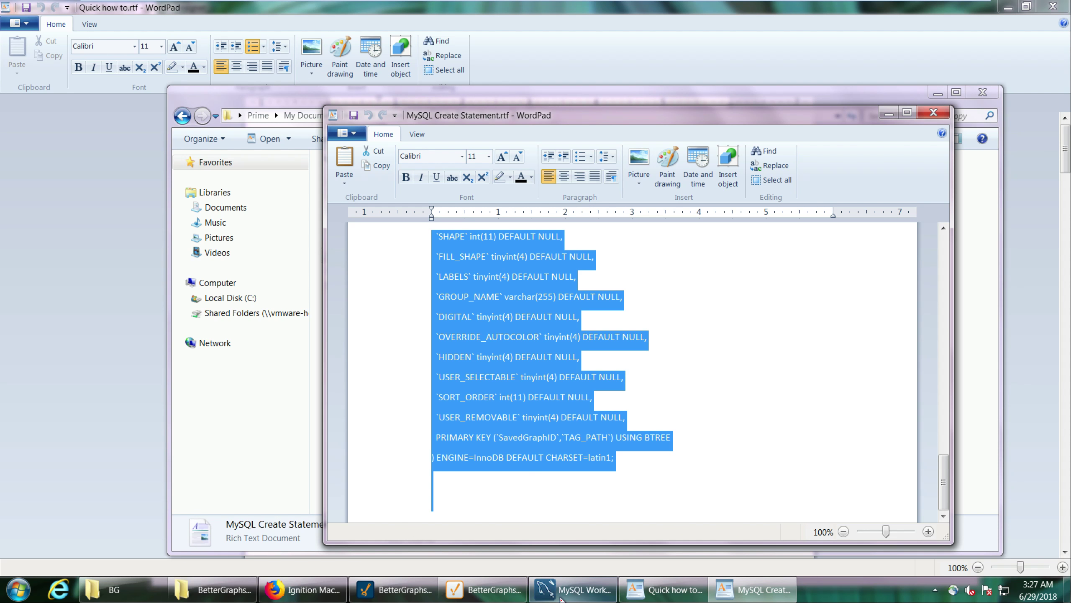
Switch to MySQL Workbench, open the Local instance MySQL57 connection and paste the copied CREATE TABLE statements into the SQL editor.
left_click(548, 589)
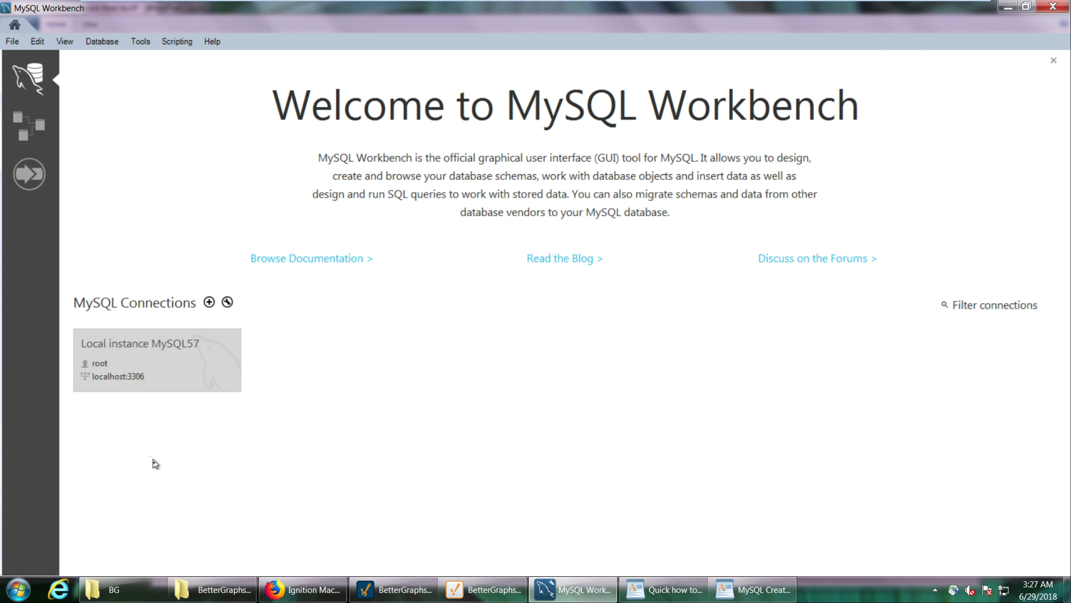
left_click(234, 380)
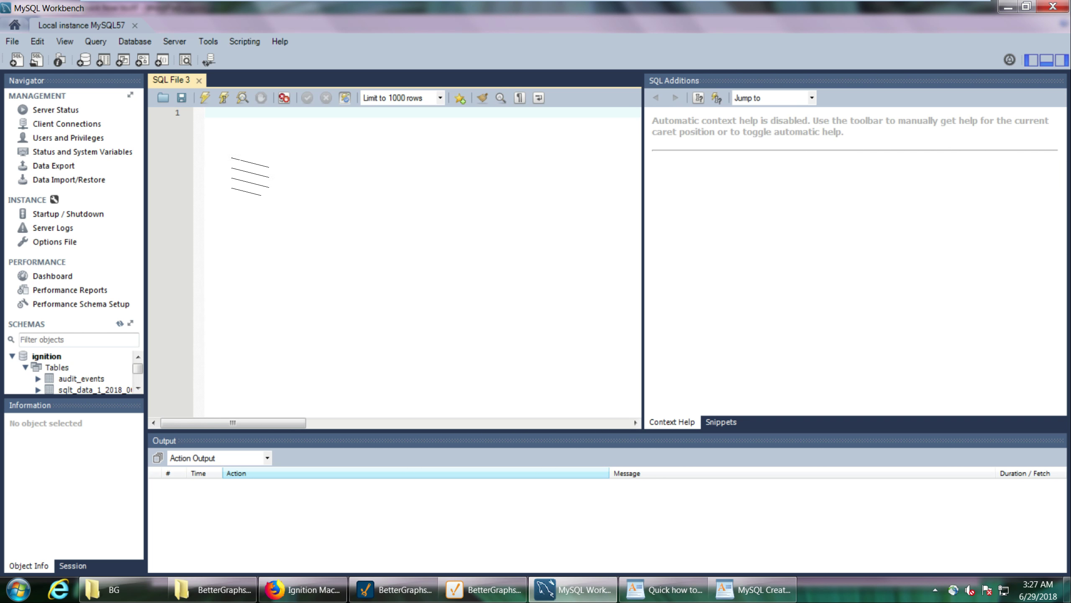
right_click(234, 148)
left_click(268, 220)
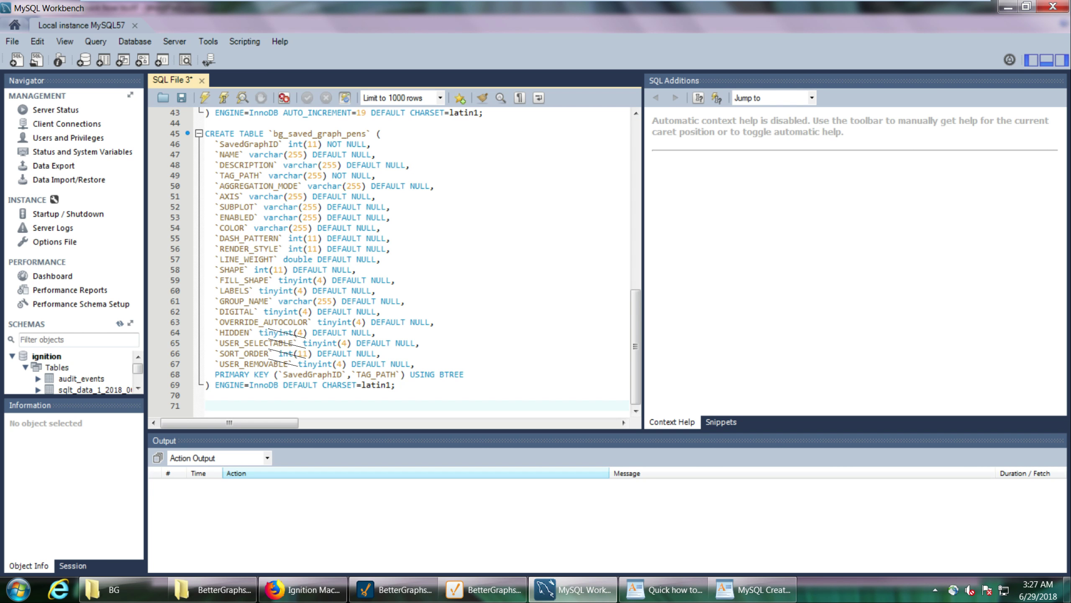
Set ignition as the default schema and execute the whole script of CREATE TABLE statements.
right_click(53, 358)
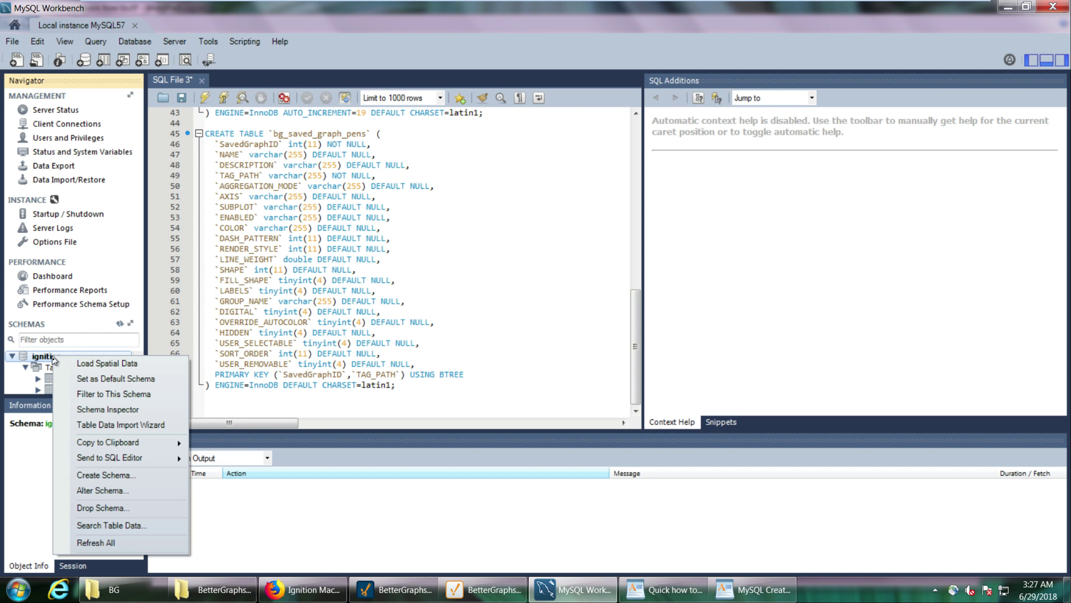
left_click(12, 357)
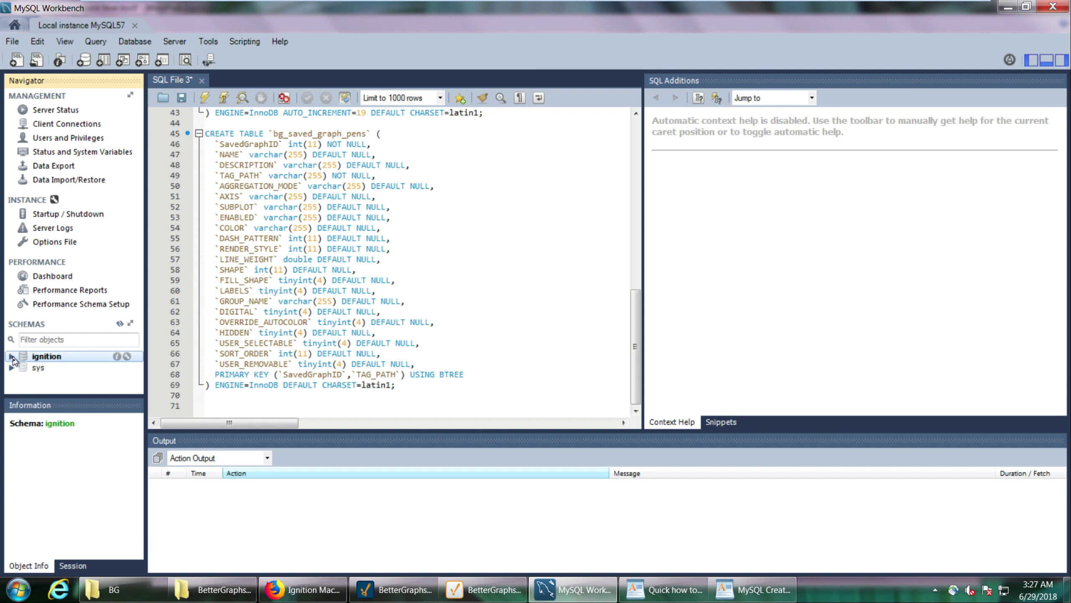
left_click(12, 358)
right_click(41, 356)
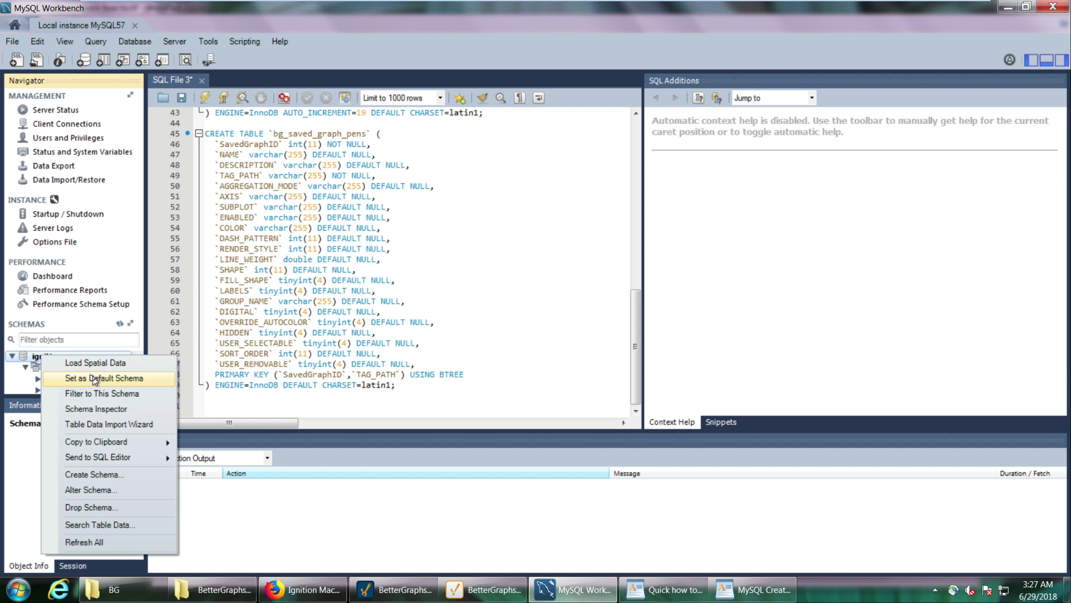
left_click(106, 382)
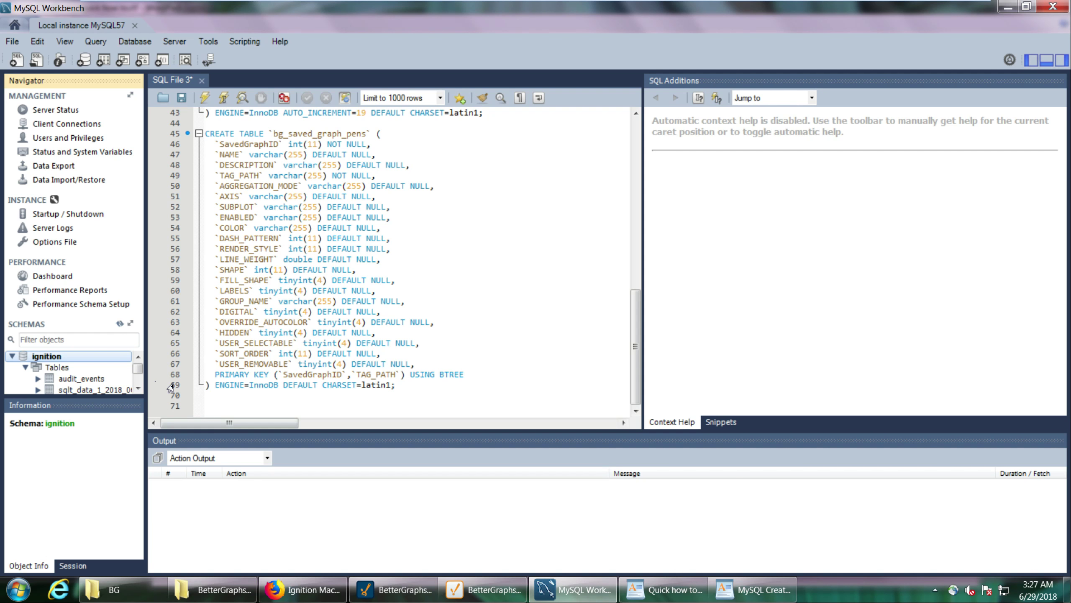
left_click(206, 99)
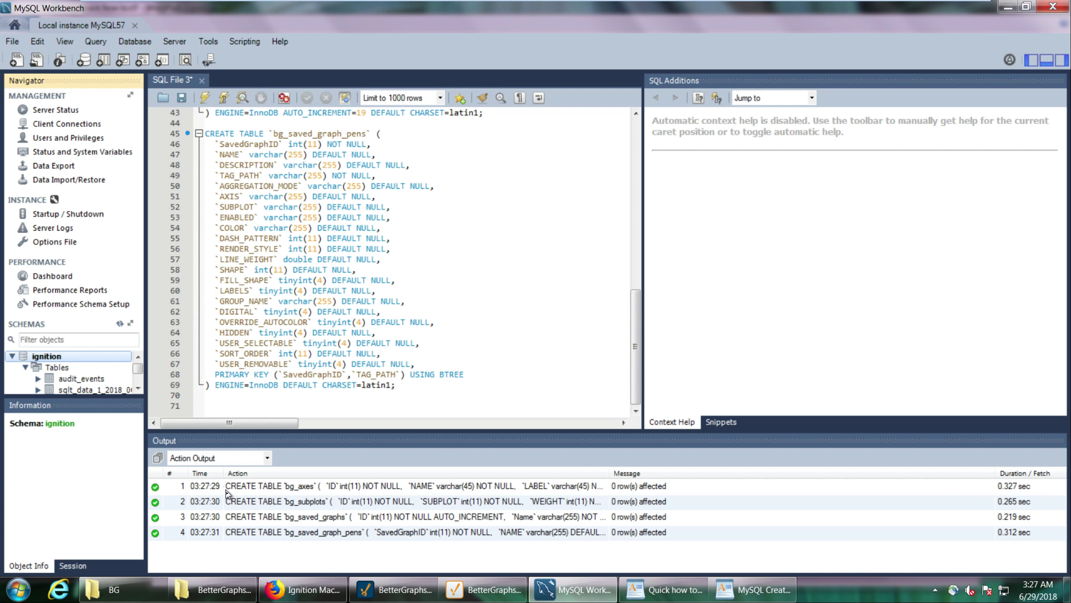
Refresh the schema list and look through the ignition tables for the new bg_ tables.
double_click(138, 389)
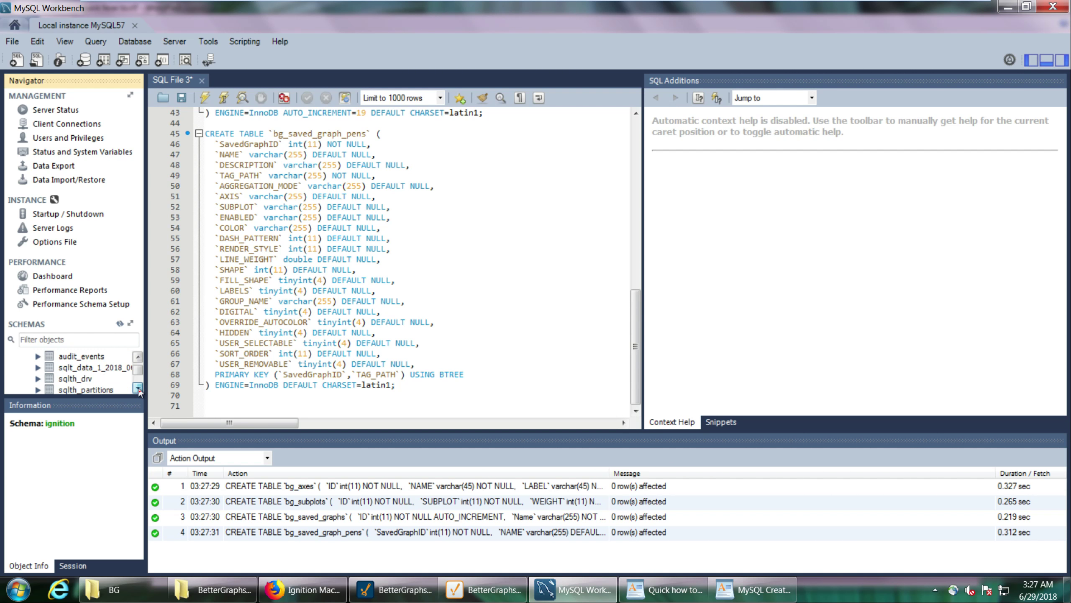
left_click(120, 323)
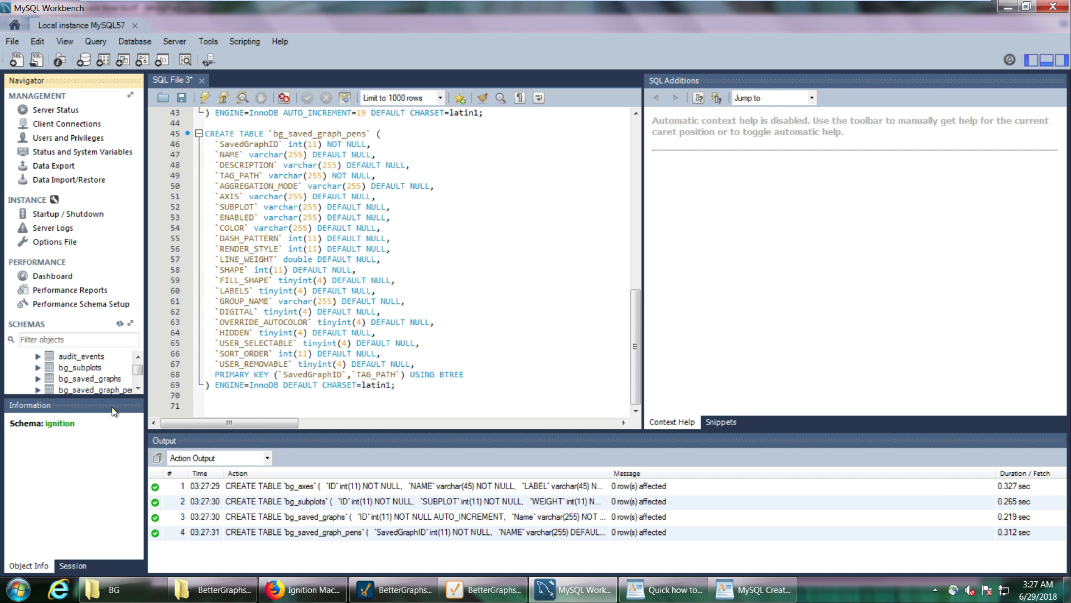
left_click(91, 368)
left_click(113, 387)
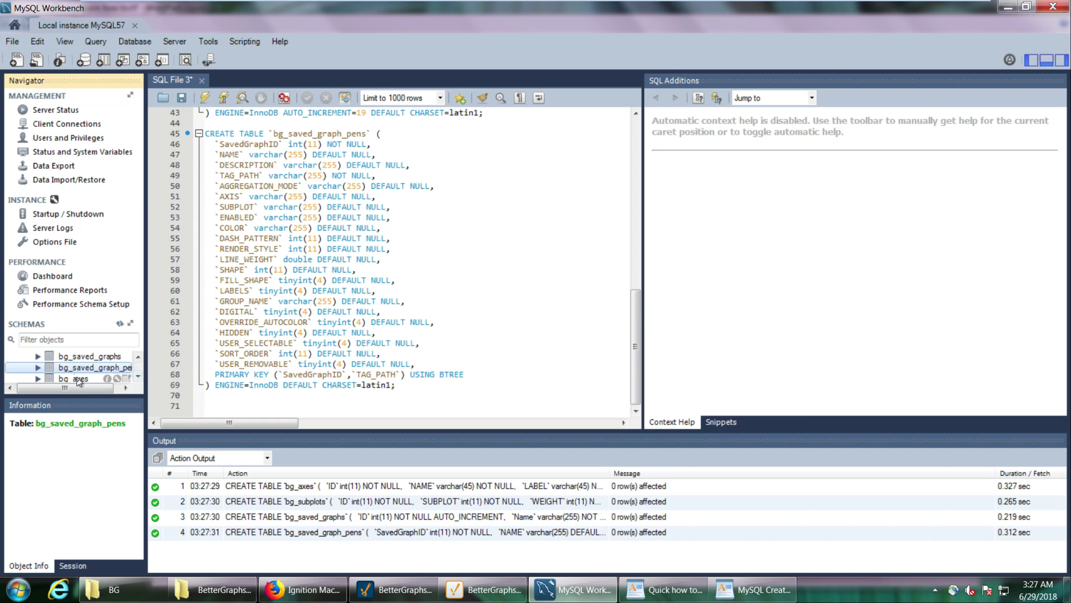
Switch to Ignition Designer, open the Database Query Browser and check the default connection's schema for the bg_ tables.
left_click(483, 589)
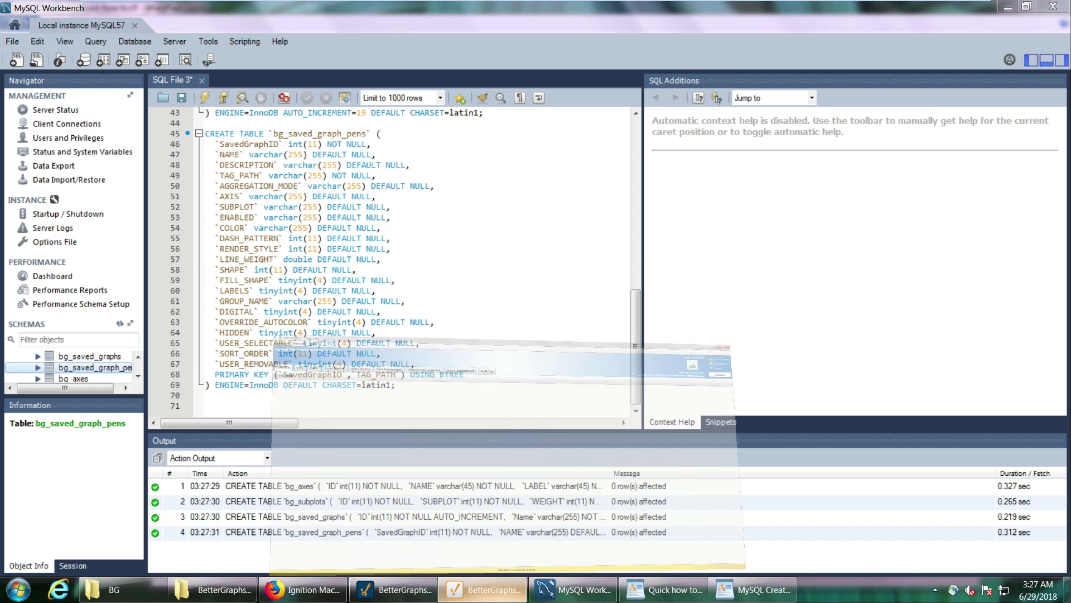
left_click(417, 588)
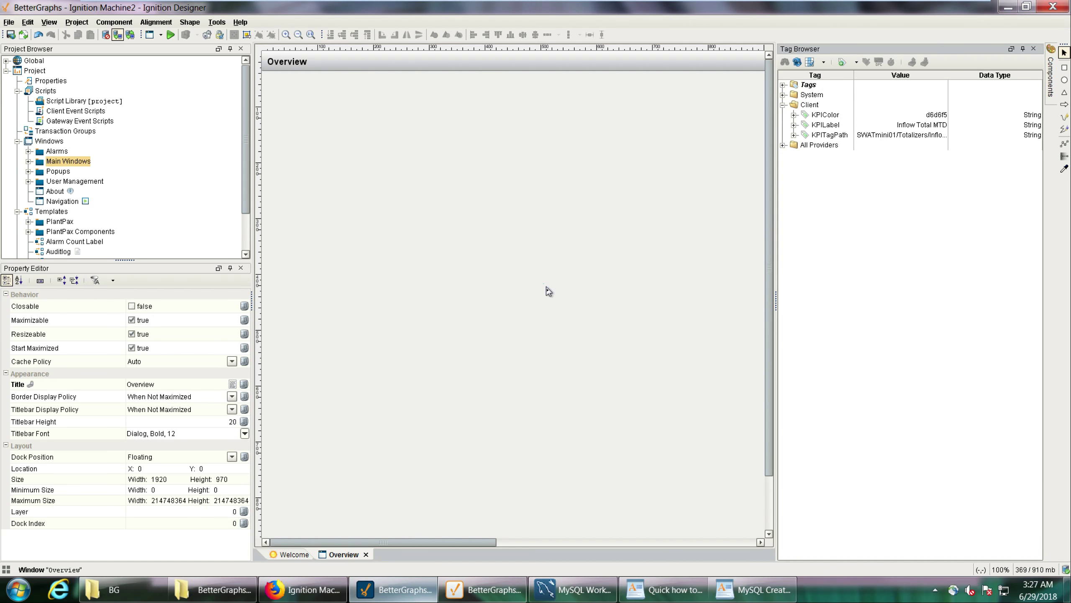
key("alt+t")
key("Down")
key("Down")
key("Down")
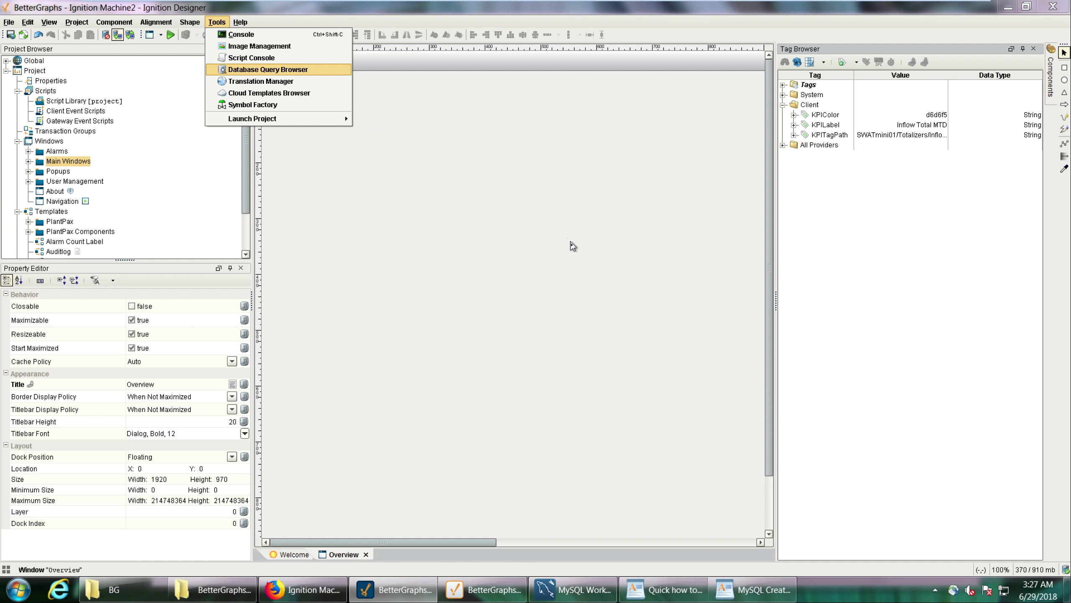
key("Return")
left_click(762, 291)
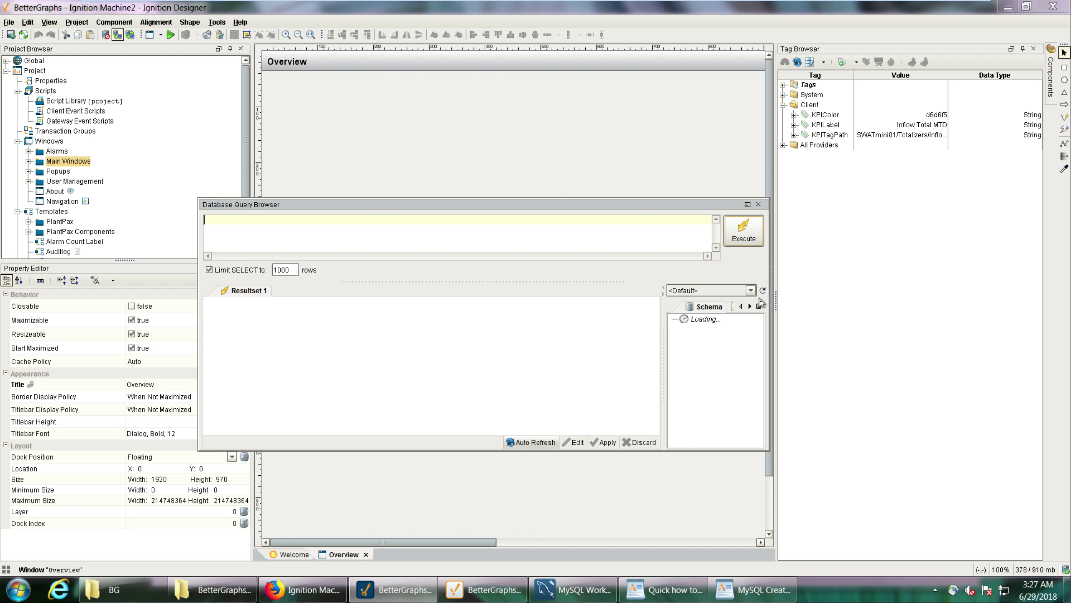
left_click(719, 292)
left_click(722, 300)
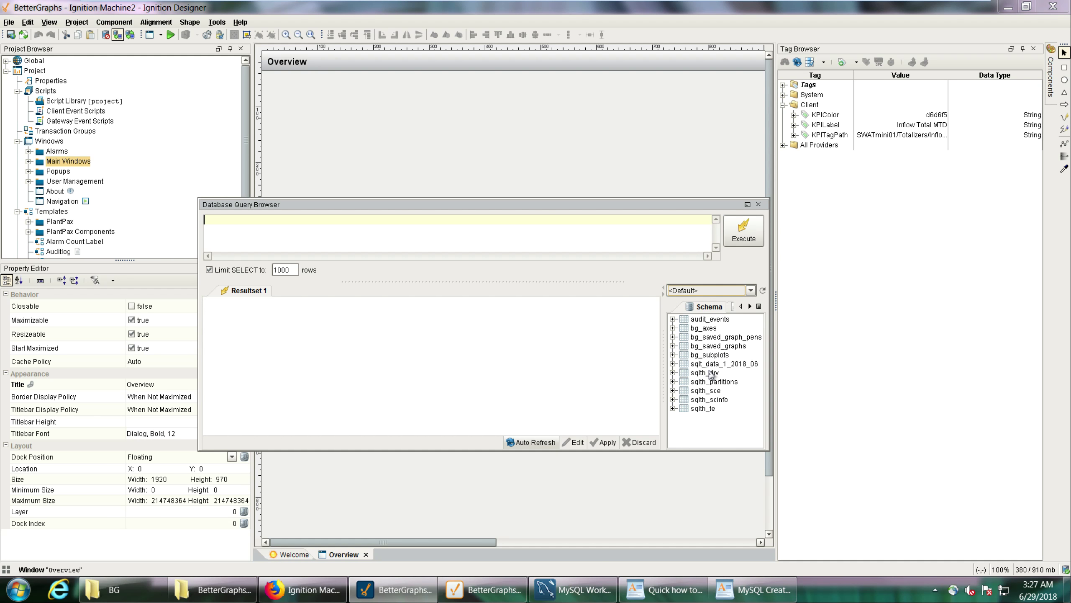
left_click(717, 356)
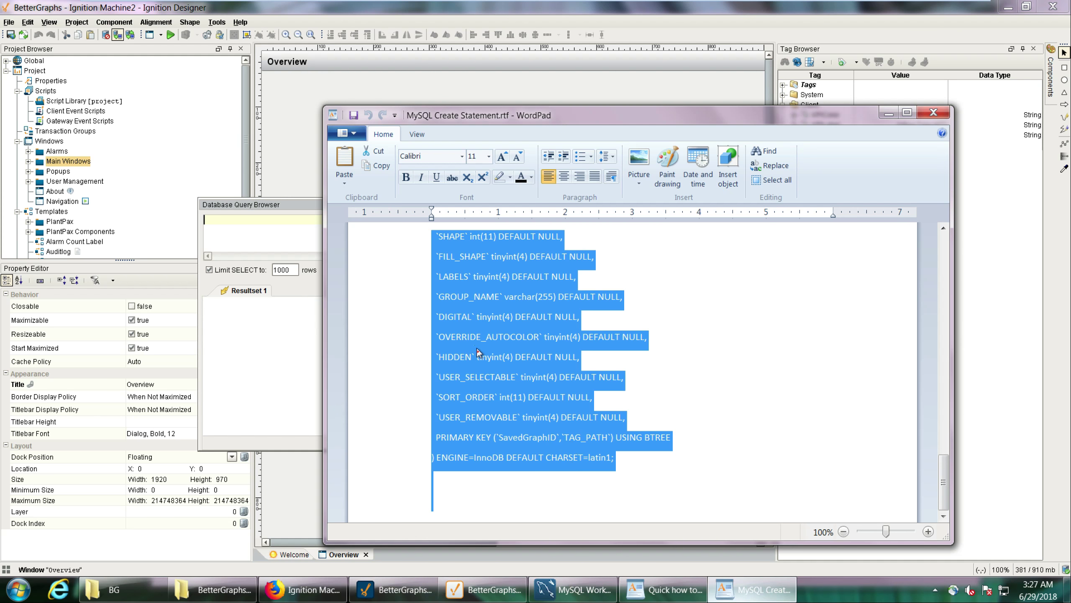
Look through the CREATE TABLE statements in MySQL Create Statement.rtf in WordPad, and return to the Database Query Browser in Ignition Designer.
left_click(755, 590)
scroll(620, 367, "down", 4)
left_click(620, 367)
scroll(621, 367, "up", 10)
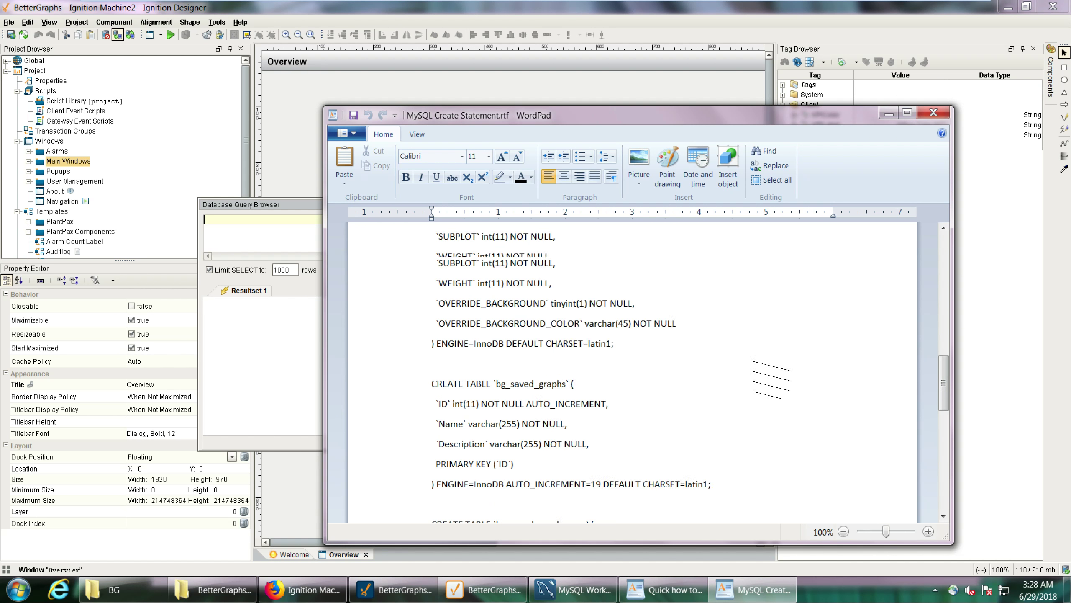
scroll(496, 298, "down", 6)
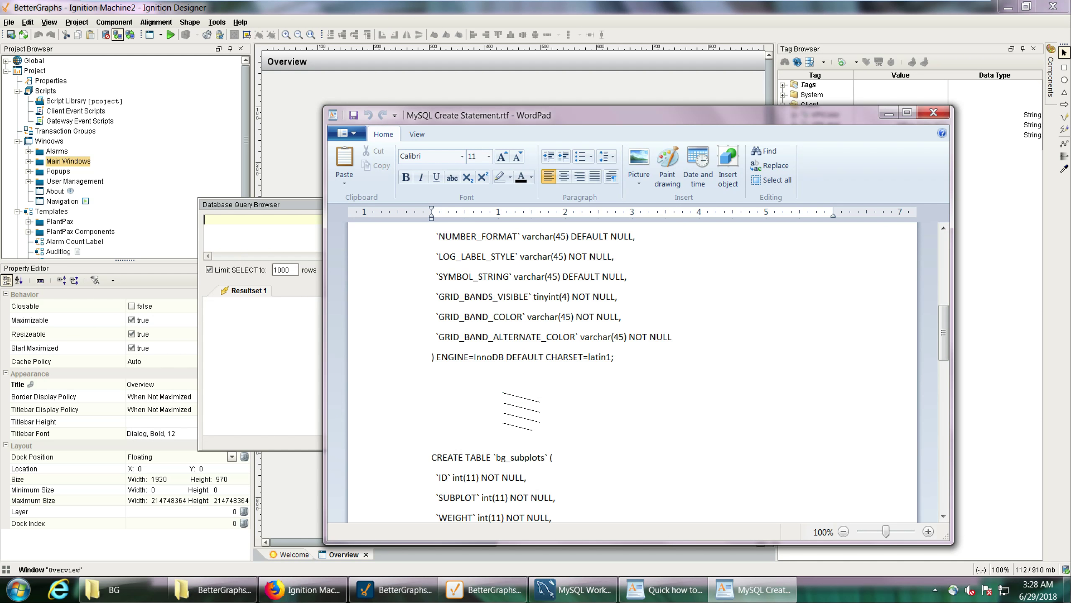
scroll(499, 376, "up", 6)
left_click(260, 242)
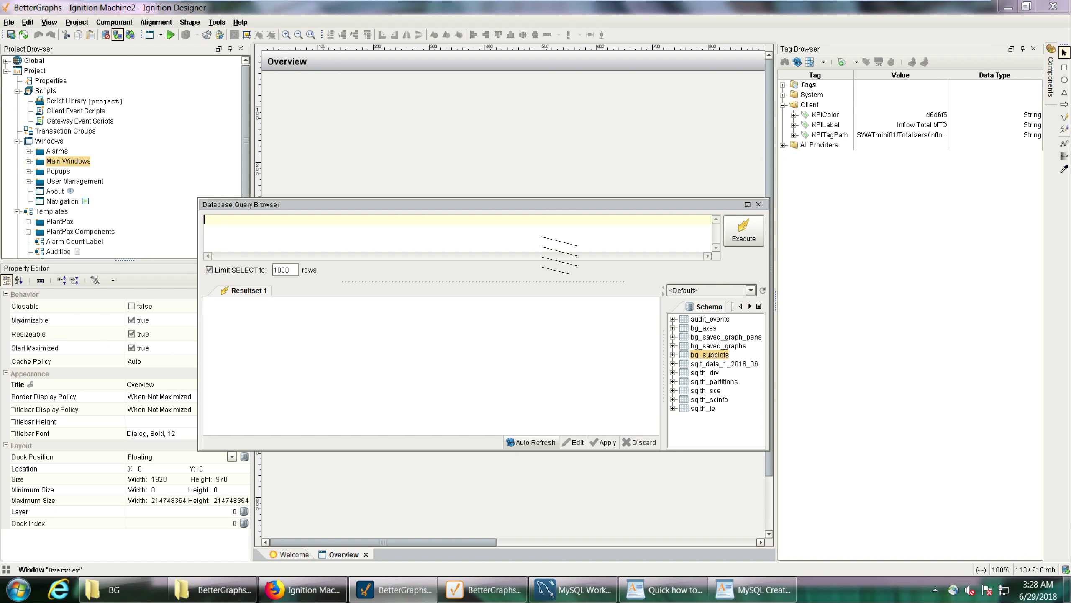
Close the Database Query Browser and read the Client Tags instructions in Quick how to.rtf before returning to Ignition Designer.
left_click(759, 205)
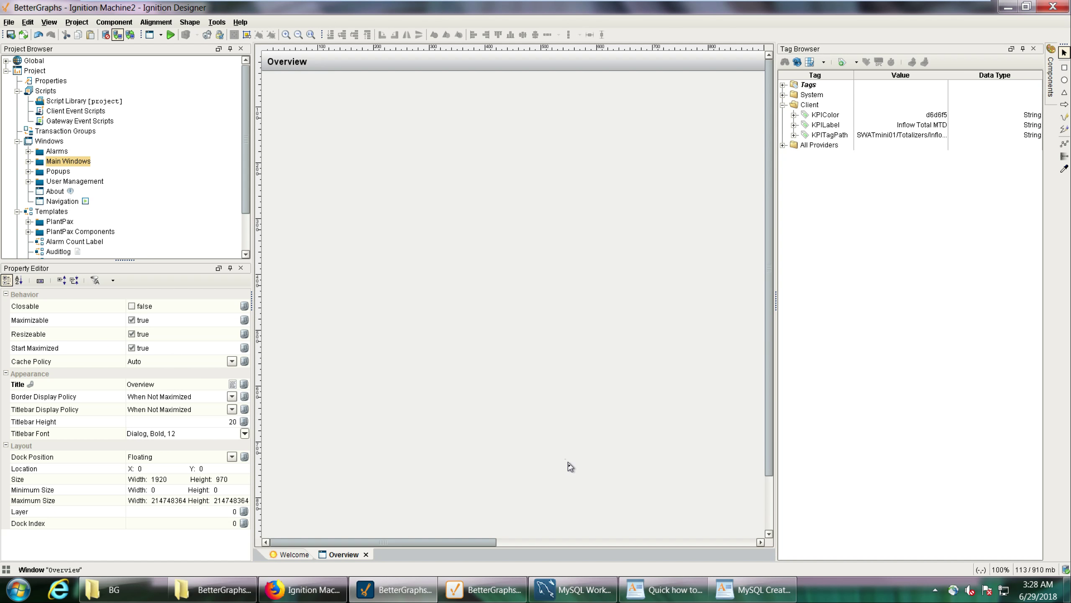
left_click(664, 590)
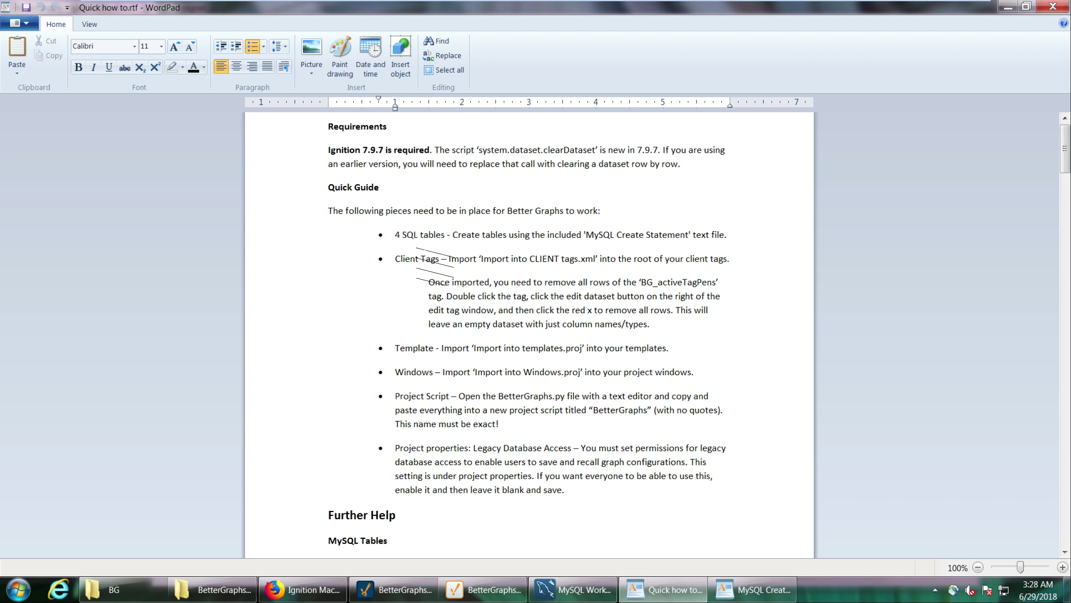
left_click(1009, 7)
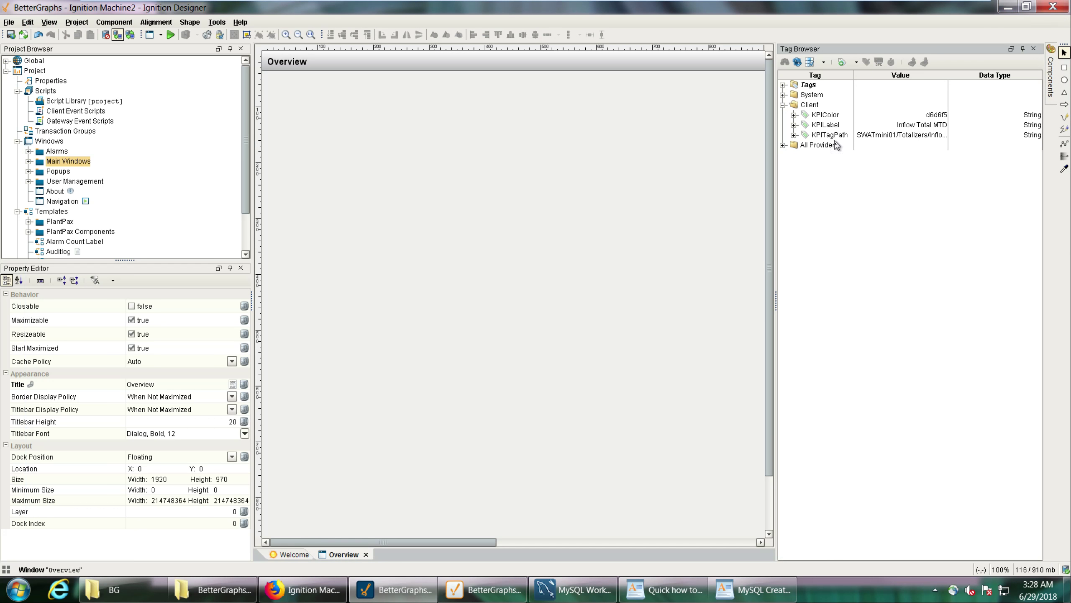
Import the file Import into CLIENT tags.xml into the root of the Client tags folder.
right_click(816, 106)
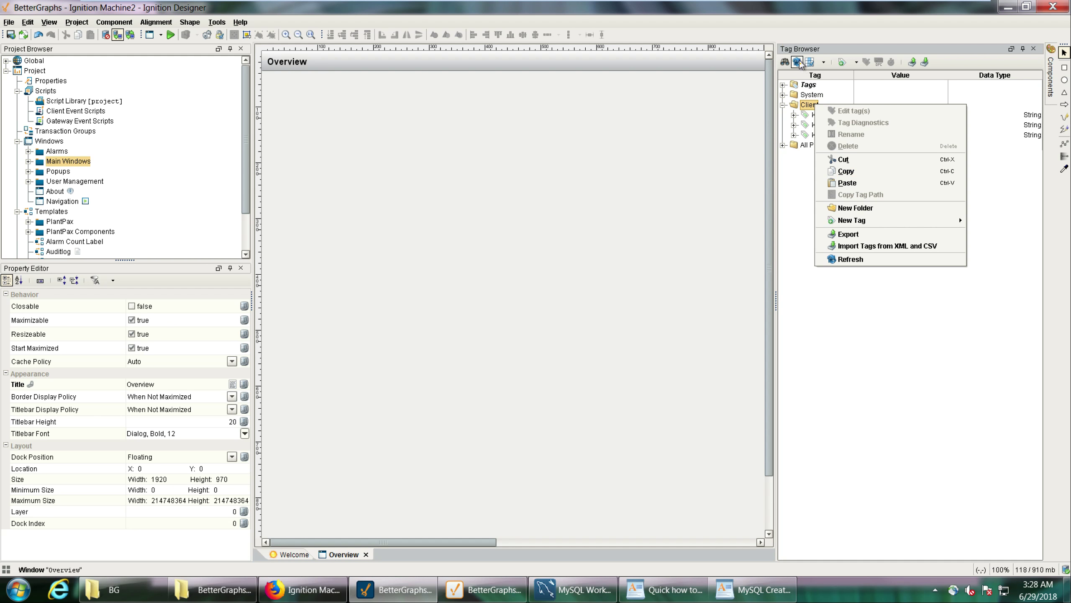
left_click(877, 246)
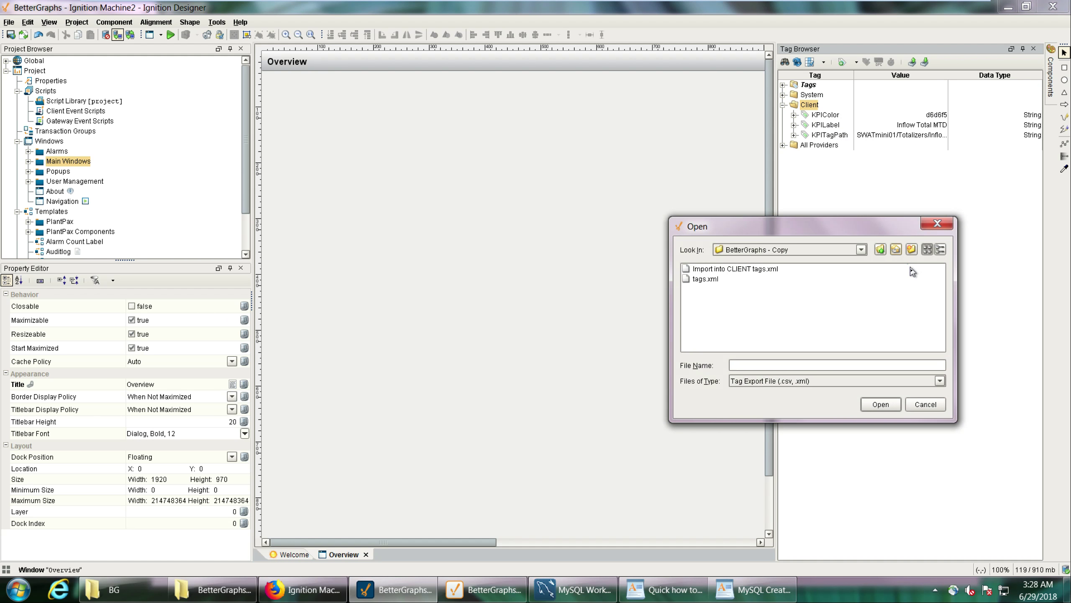
left_click(753, 269)
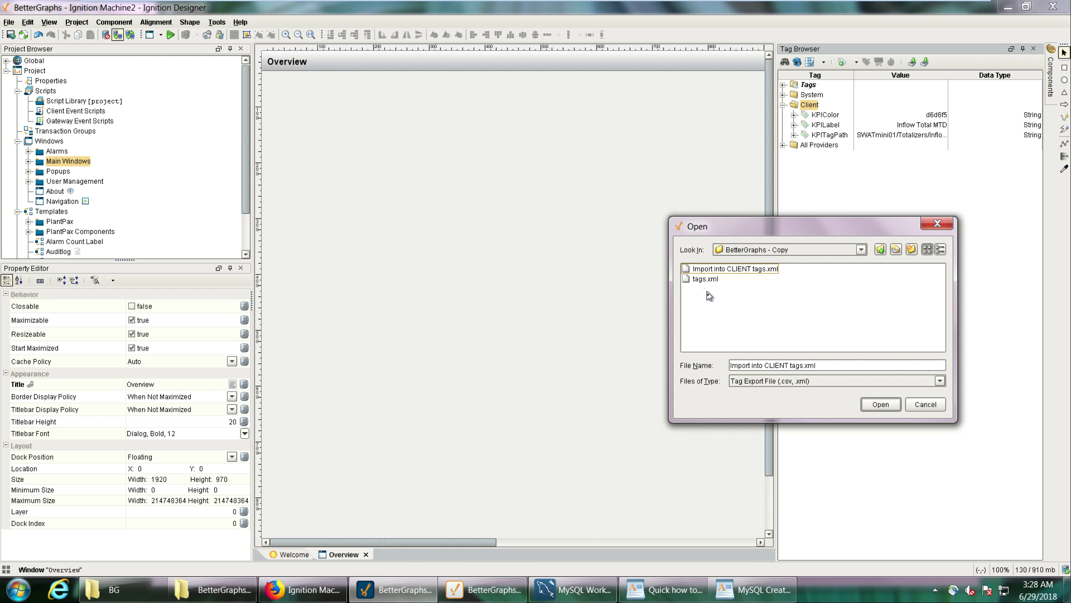
left_click(741, 273)
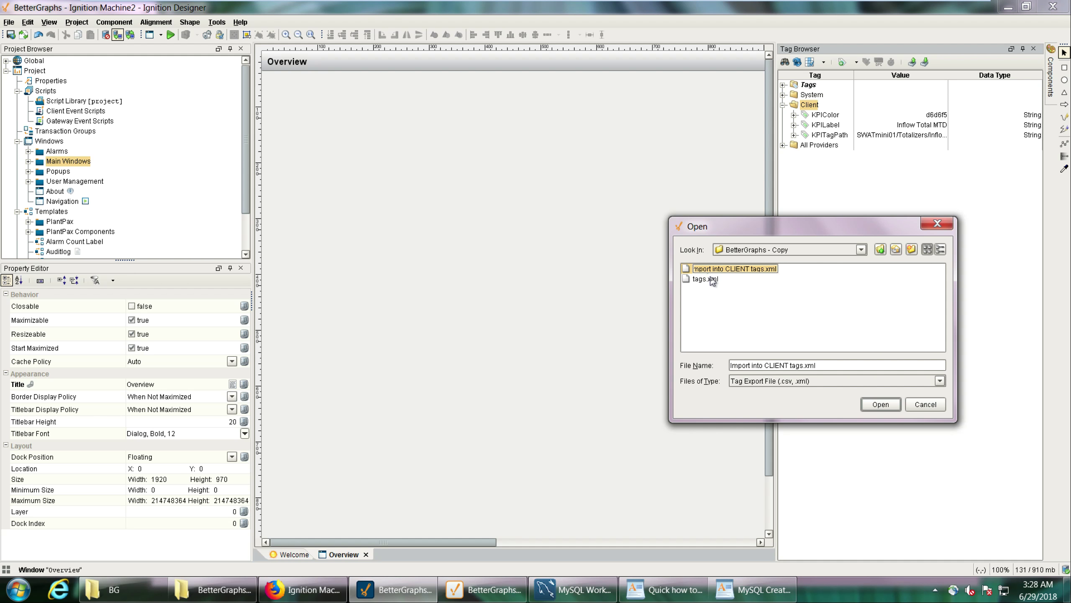
left_click(880, 404)
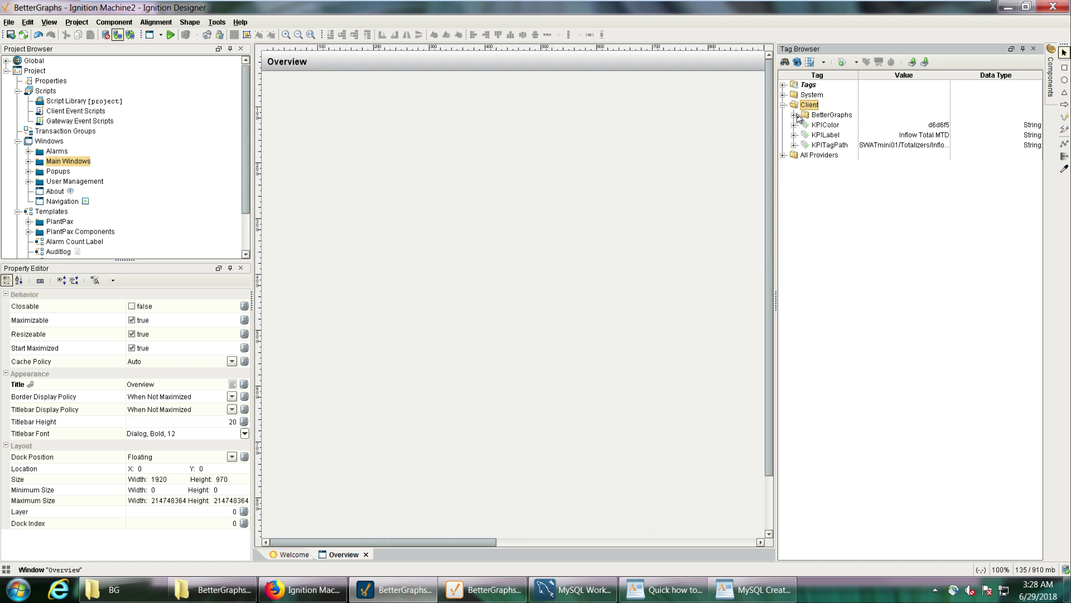
Delete all rows from the dataset of the BG_activeTagPens tag in the client BetterGraphs folder and save the tag.
left_click(793, 115)
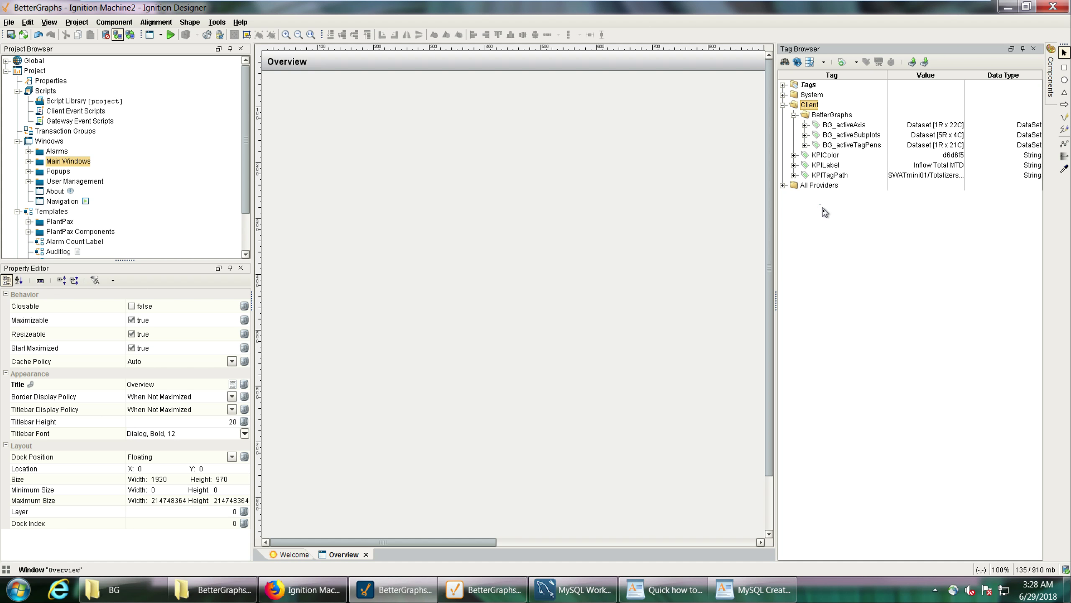
left_click(851, 148)
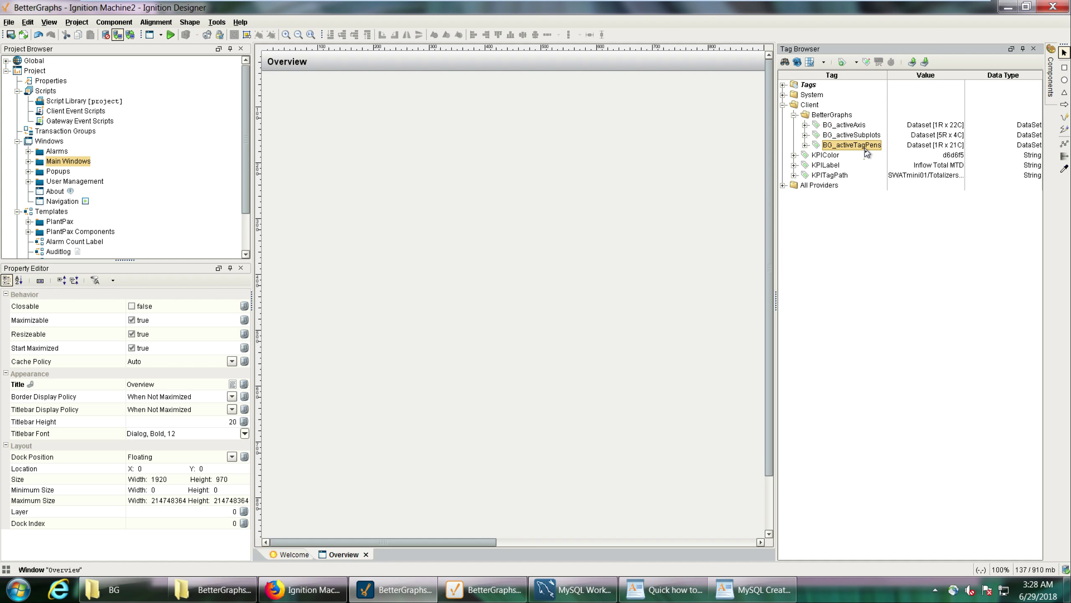
left_click(725, 252)
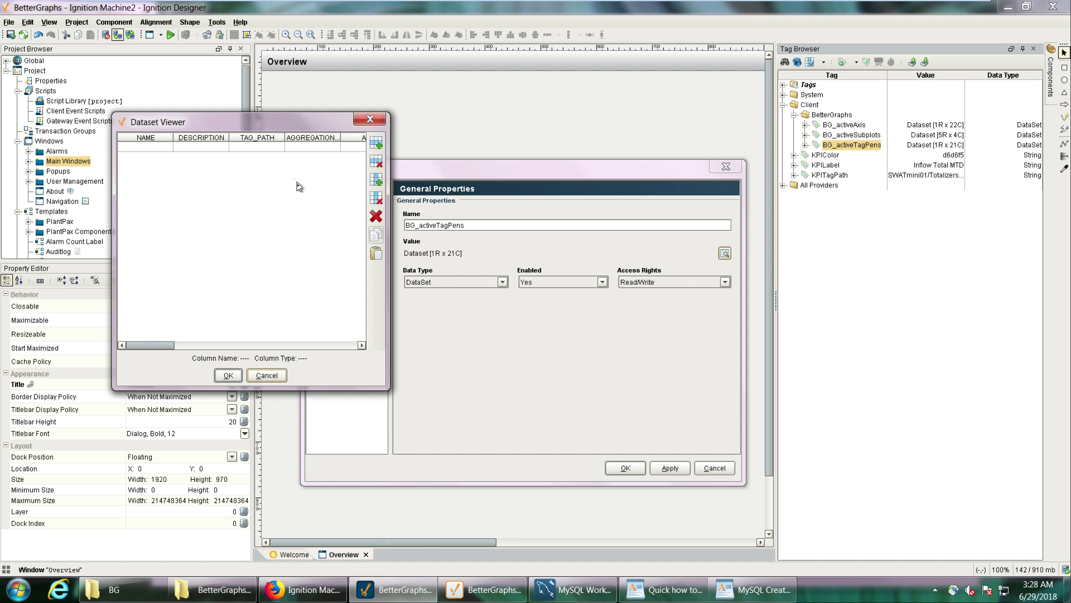
left_click(376, 217)
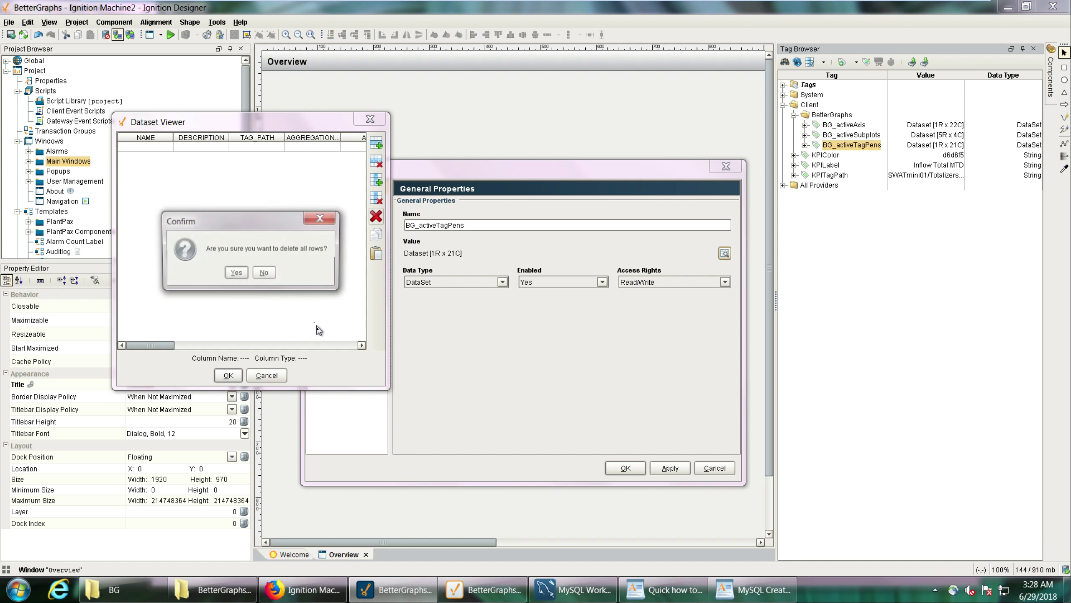
left_click(235, 271)
left_click(239, 379)
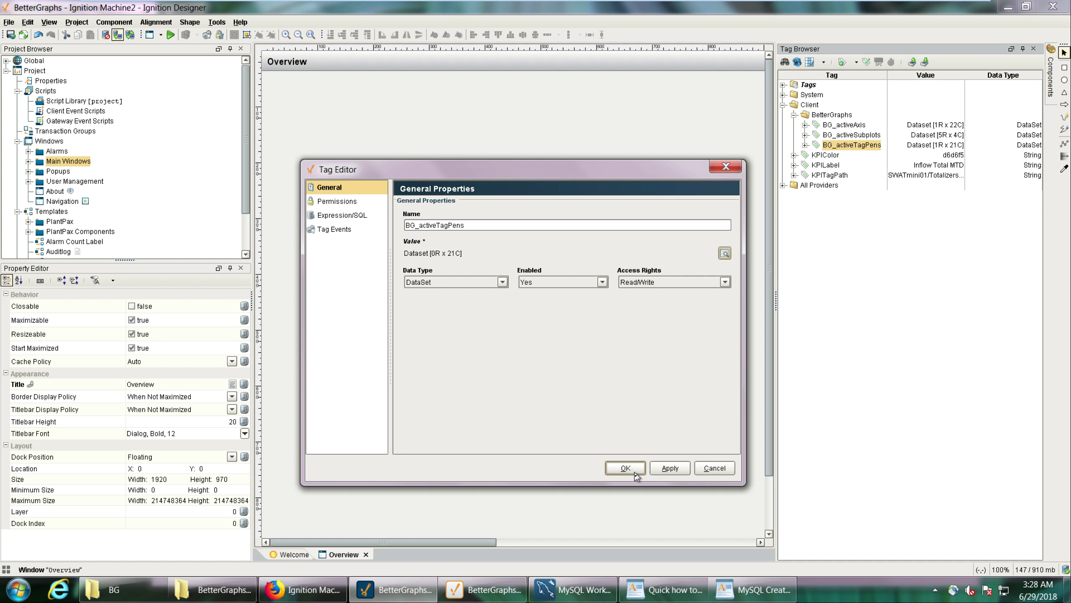
left_click(633, 470)
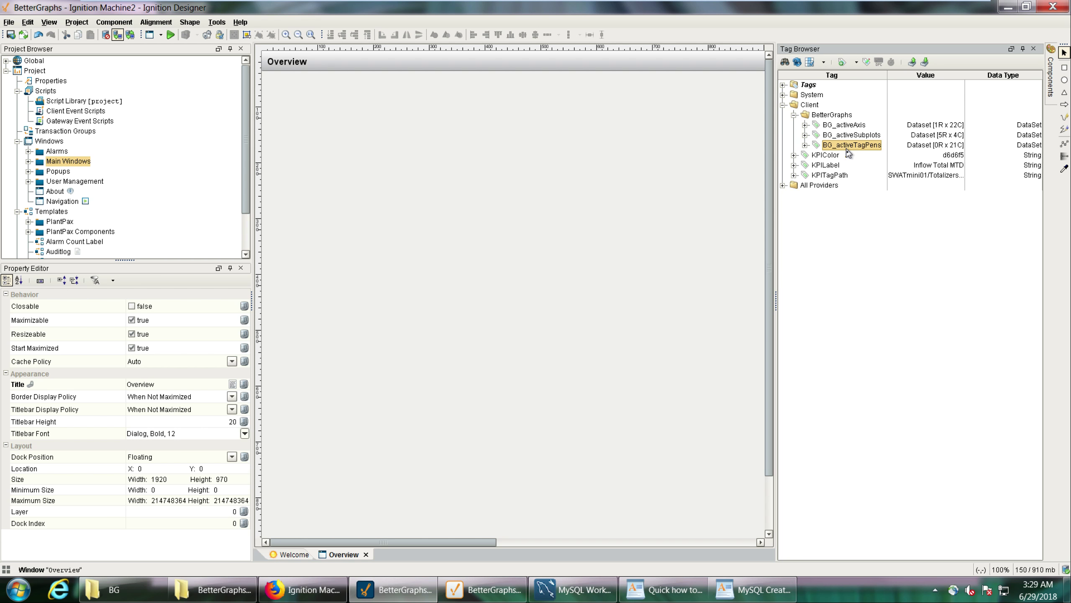
Check the Template instructions in Quick how to.rtf and import the Add Trend Icon template from Import into templates.proj into the project's Templates.
left_click(664, 590)
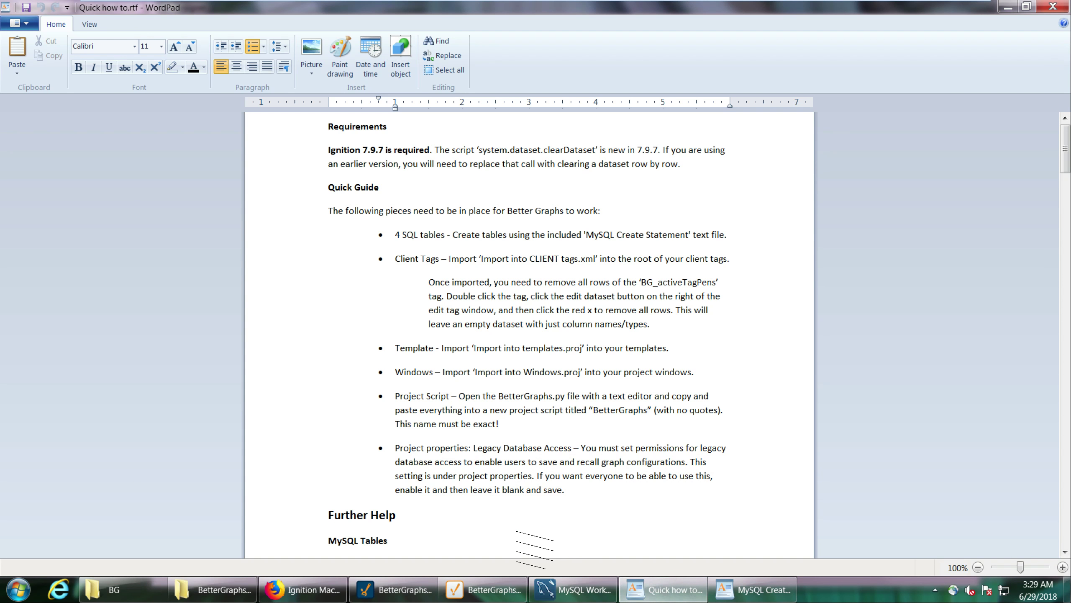
left_click(1008, 7)
right_click(47, 211)
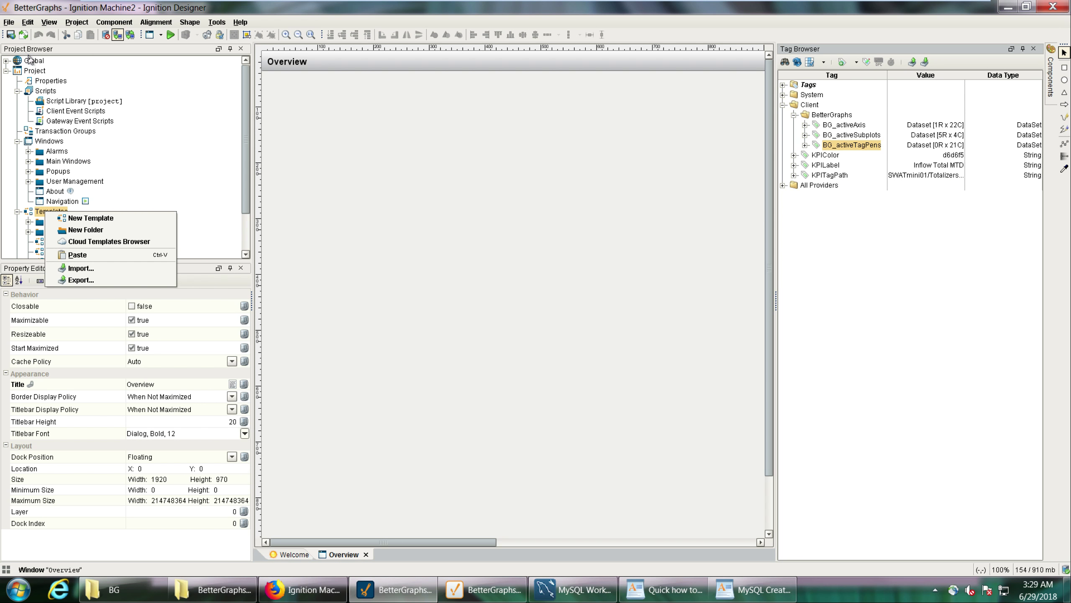
left_click(145, 269)
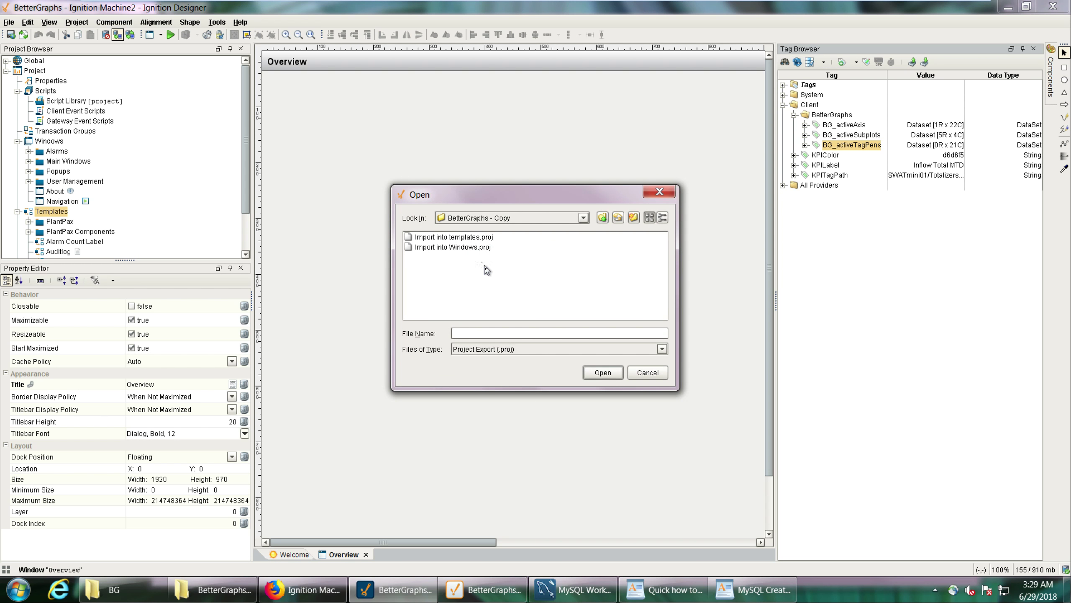
left_click(459, 238)
left_click(603, 372)
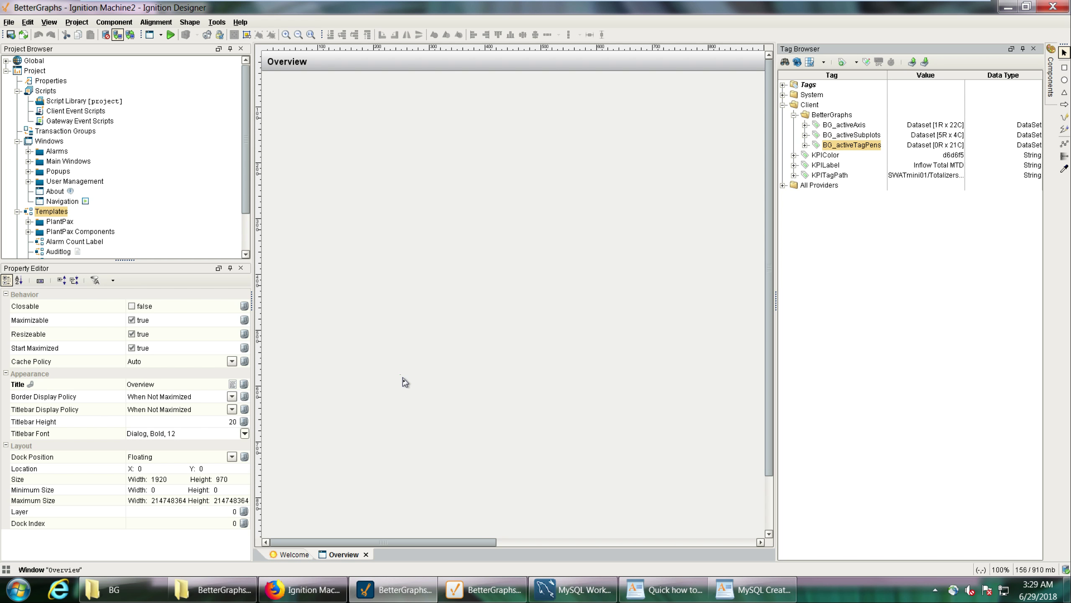
left_click(534, 410)
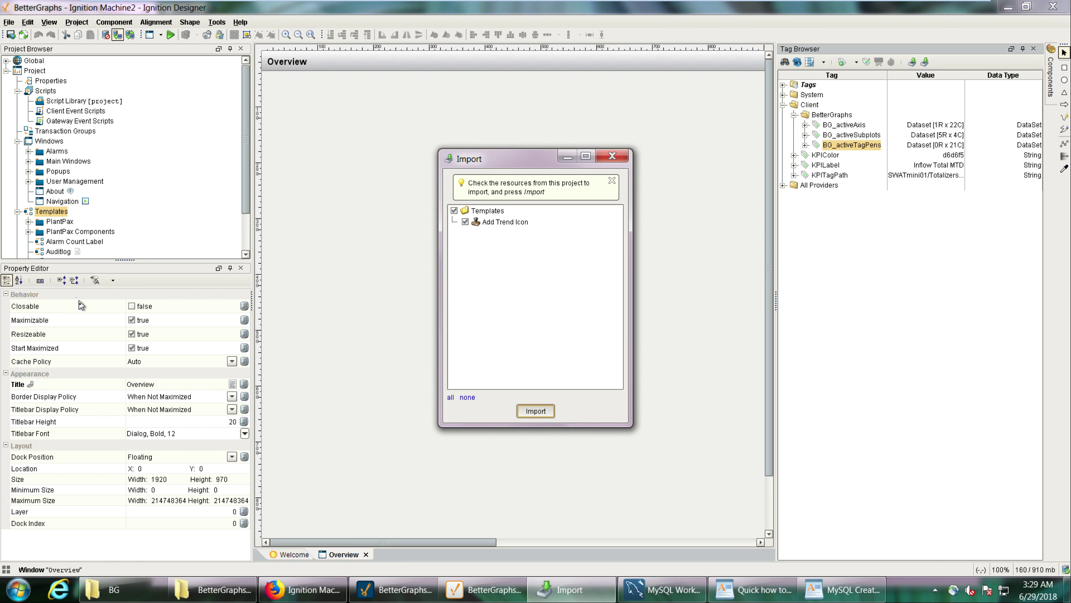
Place an instance of the Add Trend Icon template in the Overview window at about X 119, Y 247.
scroll(82, 236, "down", 1)
left_click(63, 212)
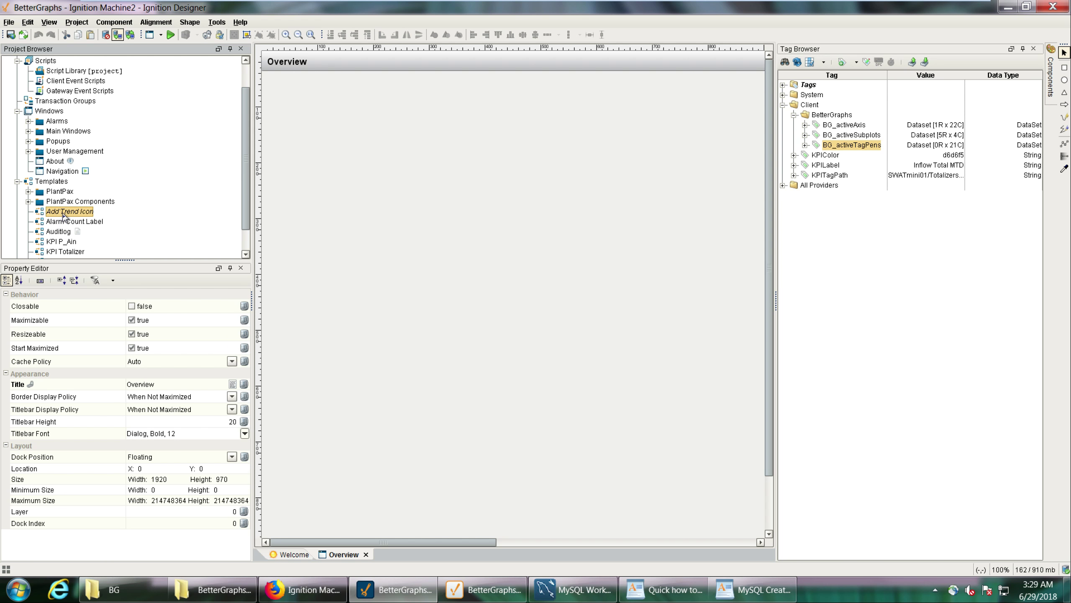
left_click_drag(327, 193, 329, 194)
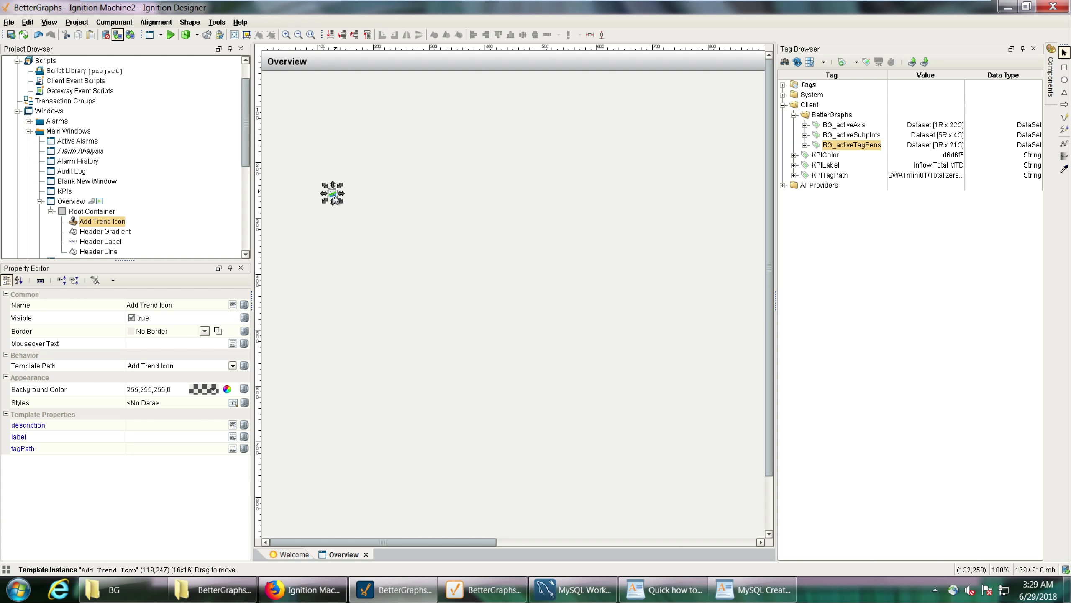
Import all BetterGraphs windows from Import into Windows.proj into the project's Windows and expand their folder.
scroll(167, 213, "up", 1)
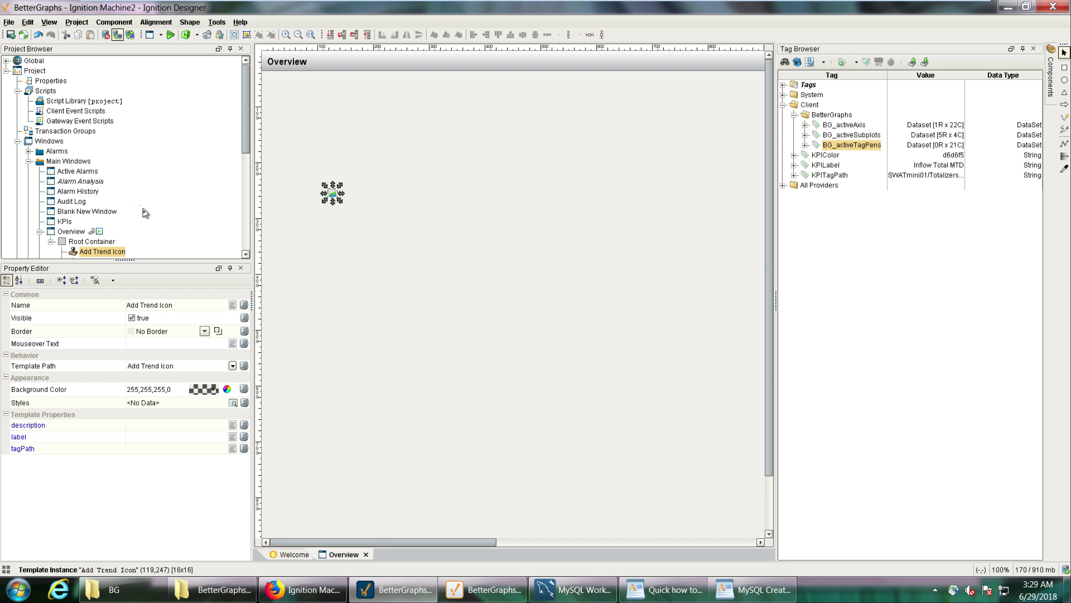
left_click(28, 162)
right_click(44, 142)
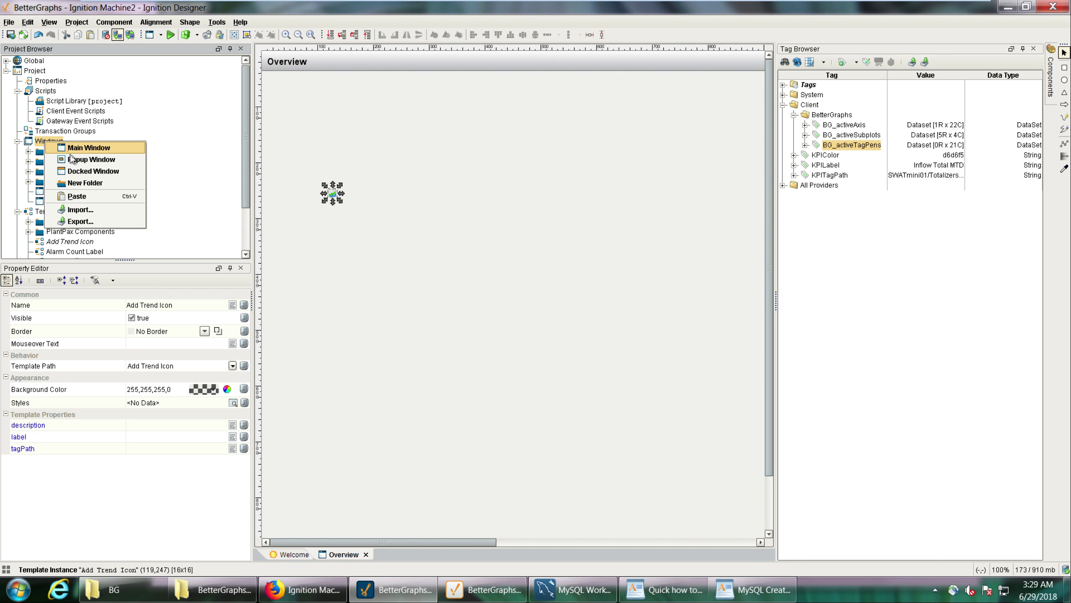
left_click(79, 211)
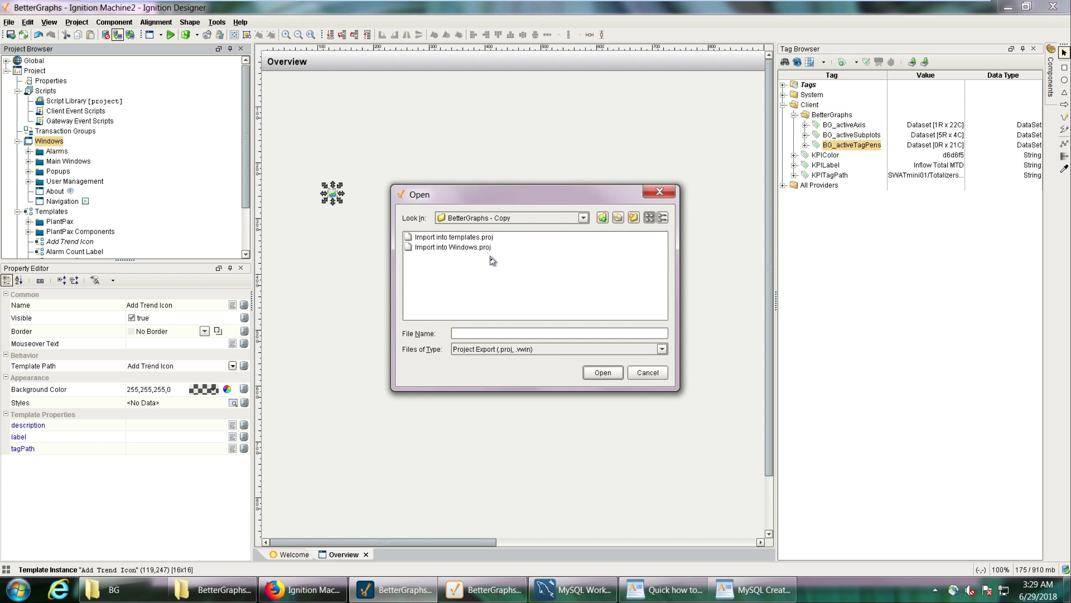
left_click(474, 248)
left_click(605, 373)
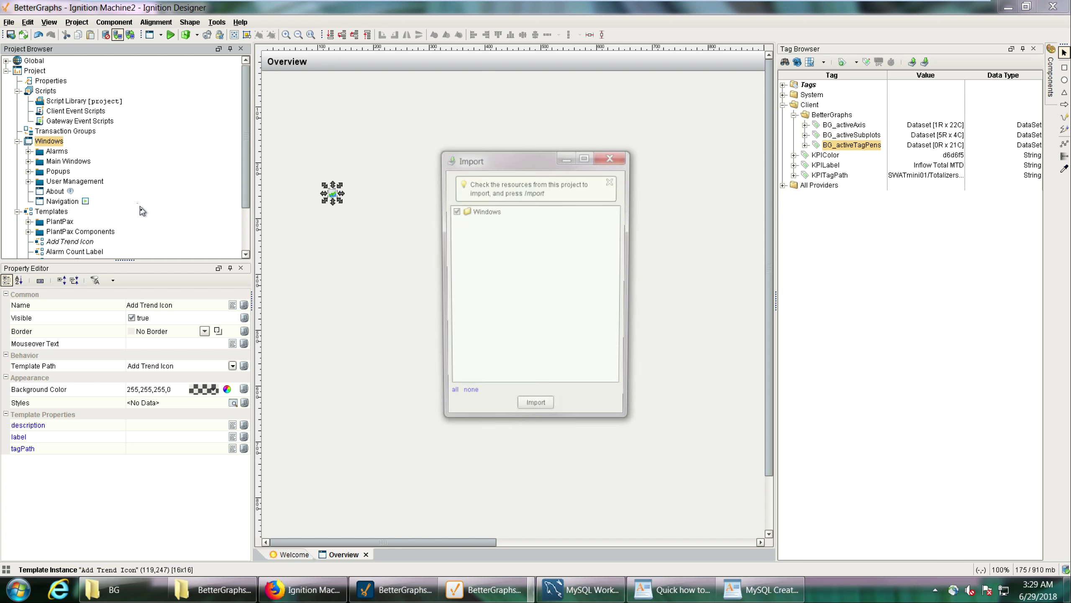
left_click(28, 161)
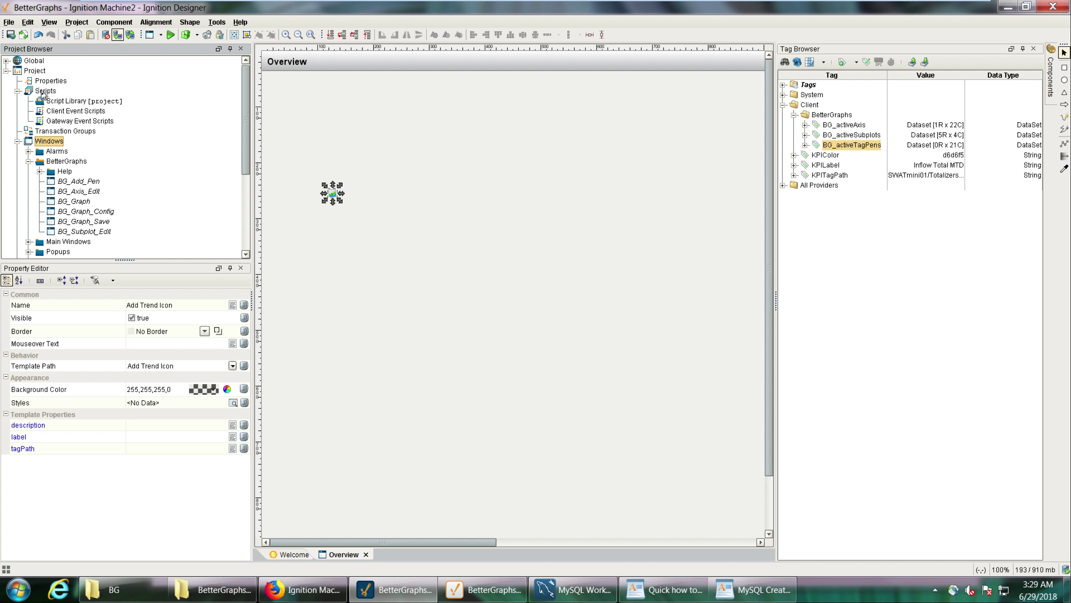
Read the Project Script instructions in Quick how to.rtf and create a script named BetterGraphs in the project's Script Library.
left_click(664, 590)
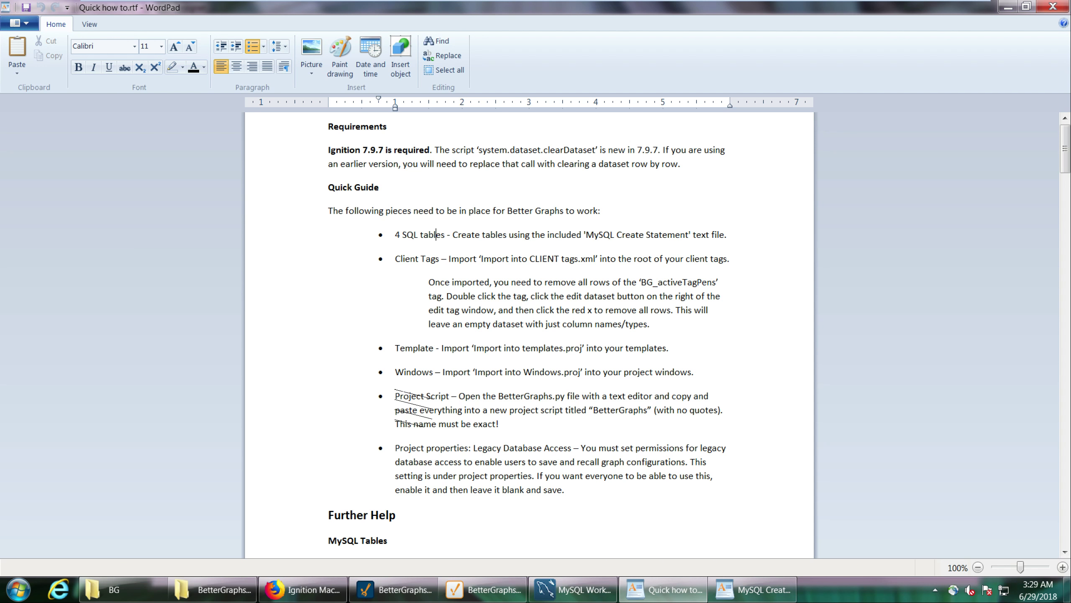
left_click(1008, 6)
left_click(45, 91)
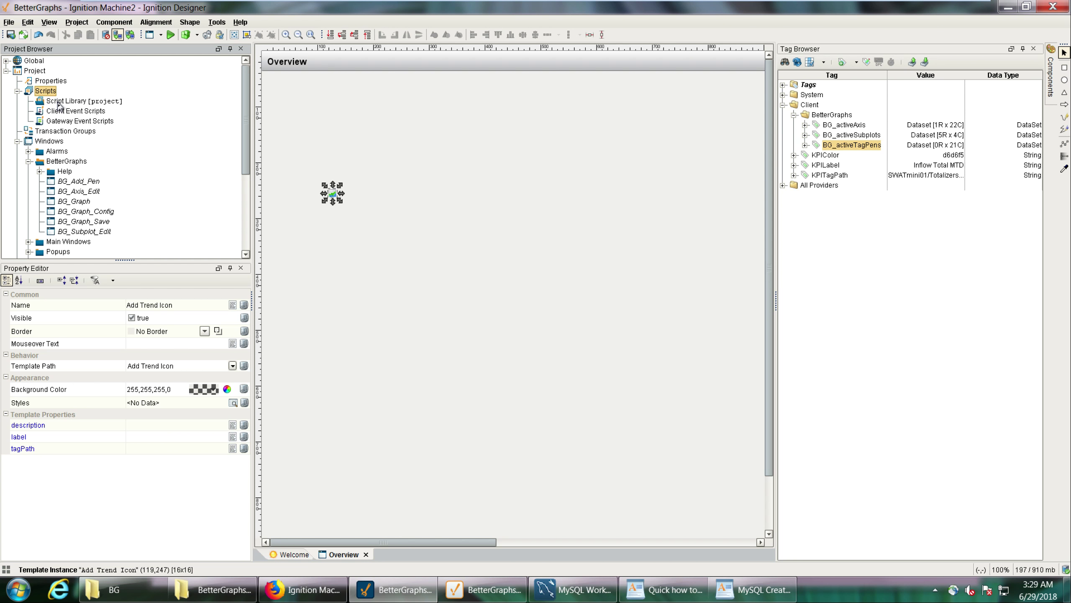
left_click(59, 102)
right_click(83, 102)
left_click(99, 105)
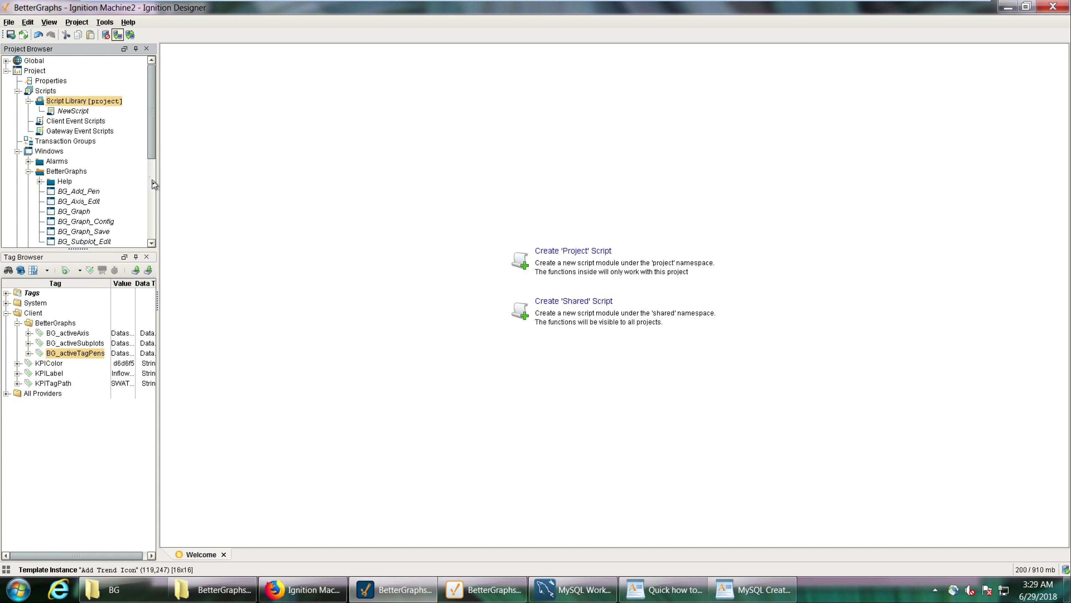
type("BetterGr")
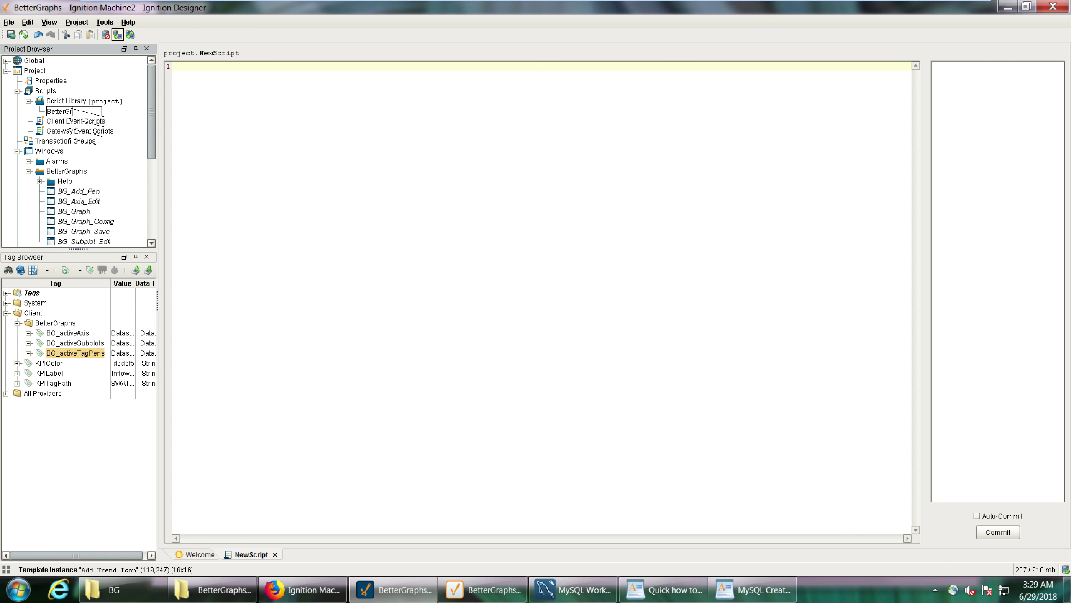
type("aphs")
key("Return")
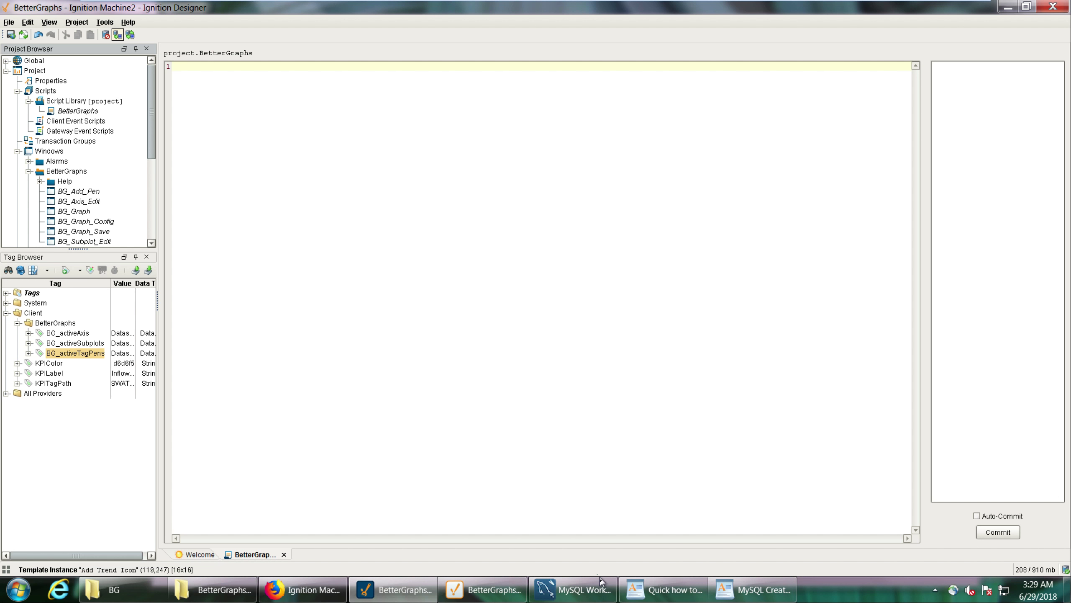
Switch to the BetterGraphs - Copy folder, launch Notepad and open BetterGraphs.py in it.
left_click(212, 589)
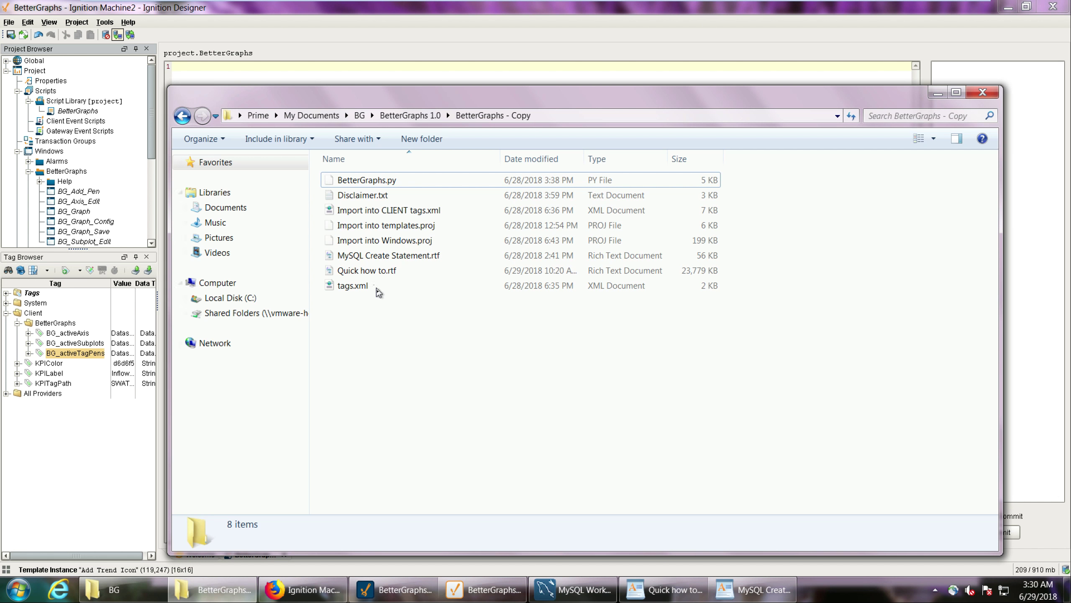
left_click(394, 180)
right_click(409, 186)
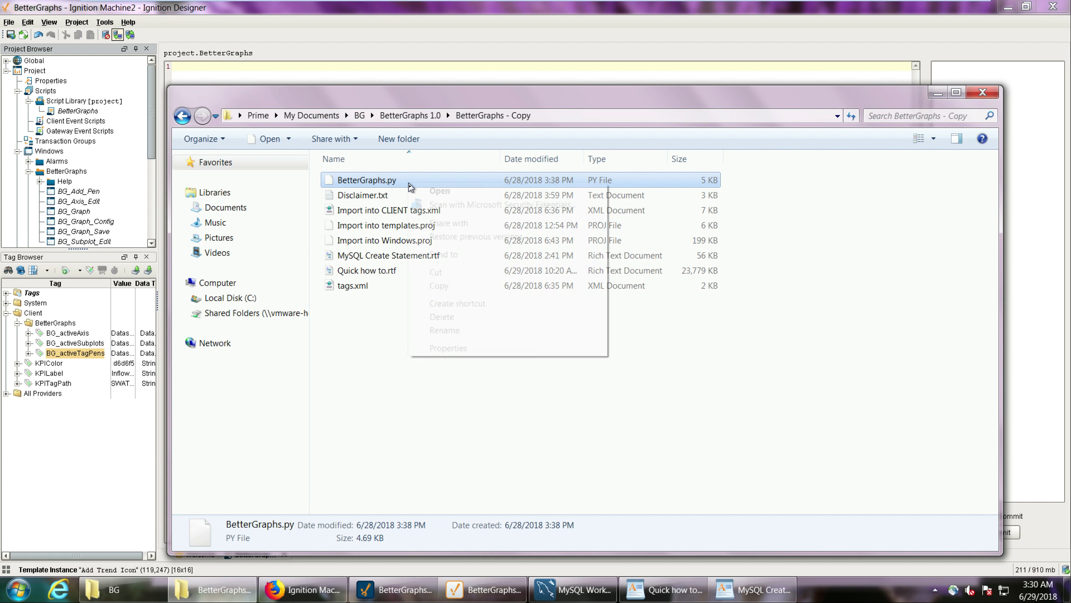
left_click(382, 363)
key("super")
type("notepad")
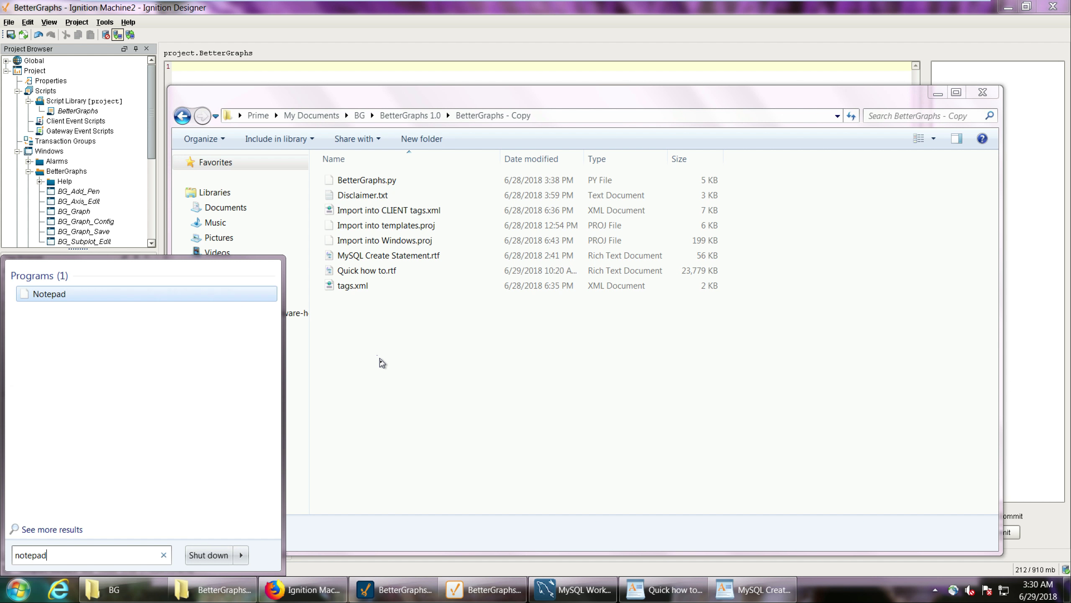
key("Return")
left_click_drag(346, 181, 332, 445)
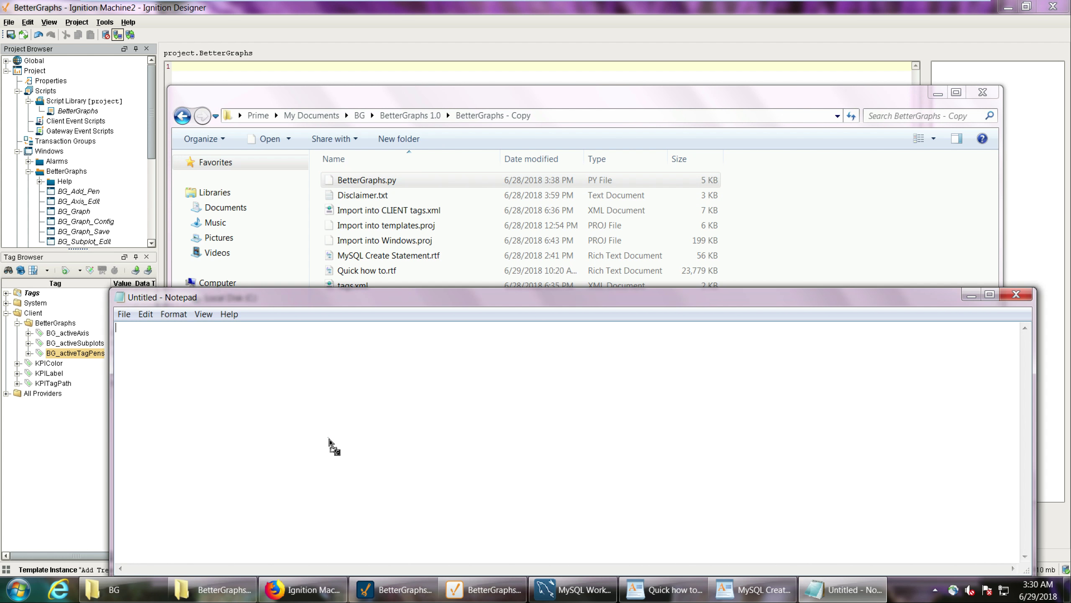
Copy all the code of BetterGraphs.py into the BetterGraphs project script in Ignition Designer, commit it and close the script.
key("ctrl+a")
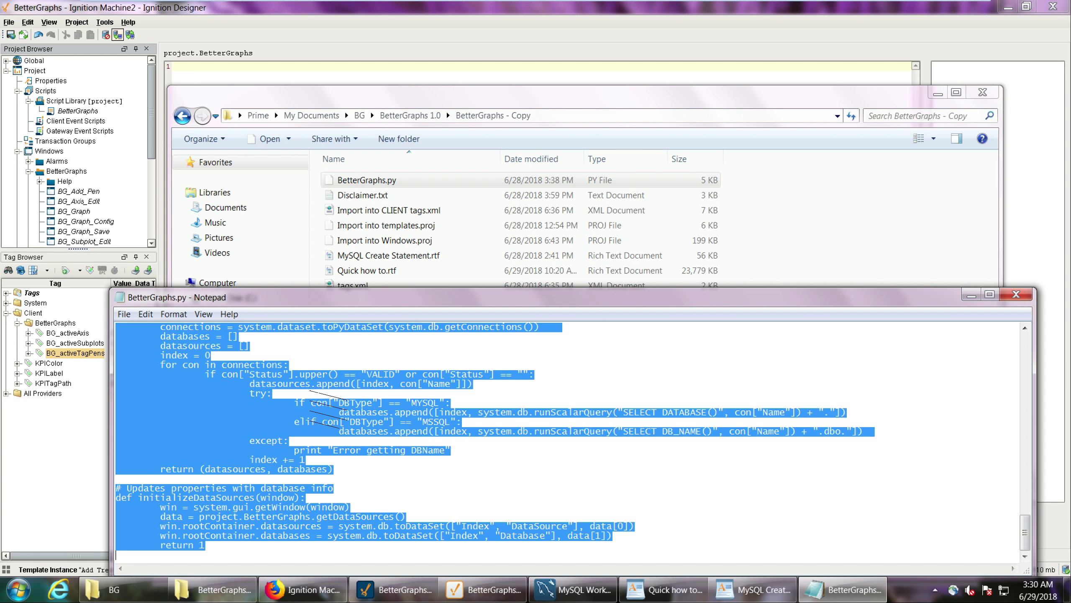
key("ctrl+c")
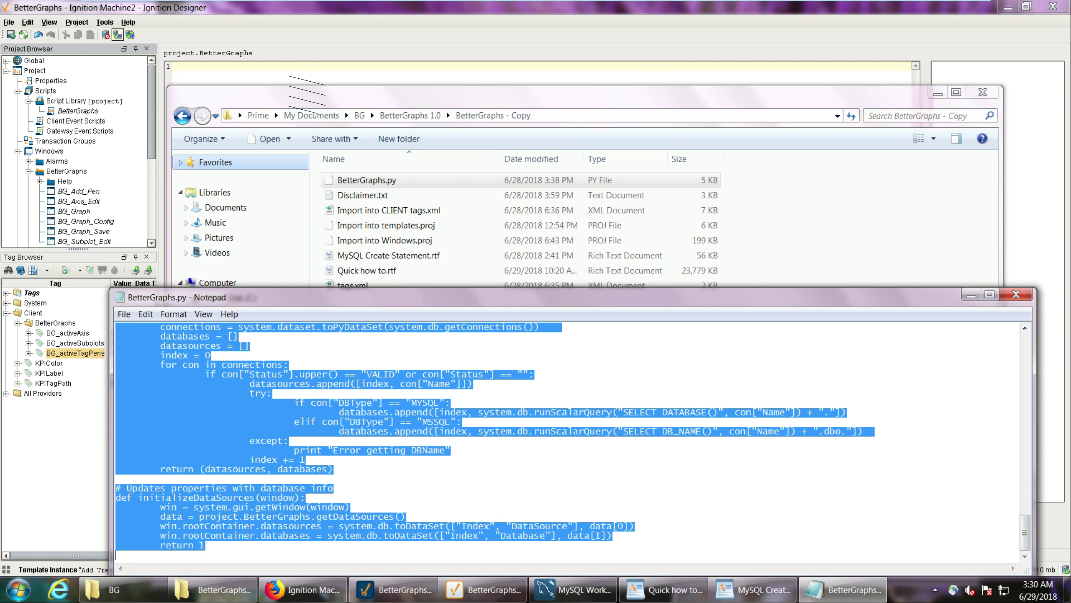
left_click(286, 79)
key("ctrl+v")
left_click(998, 531)
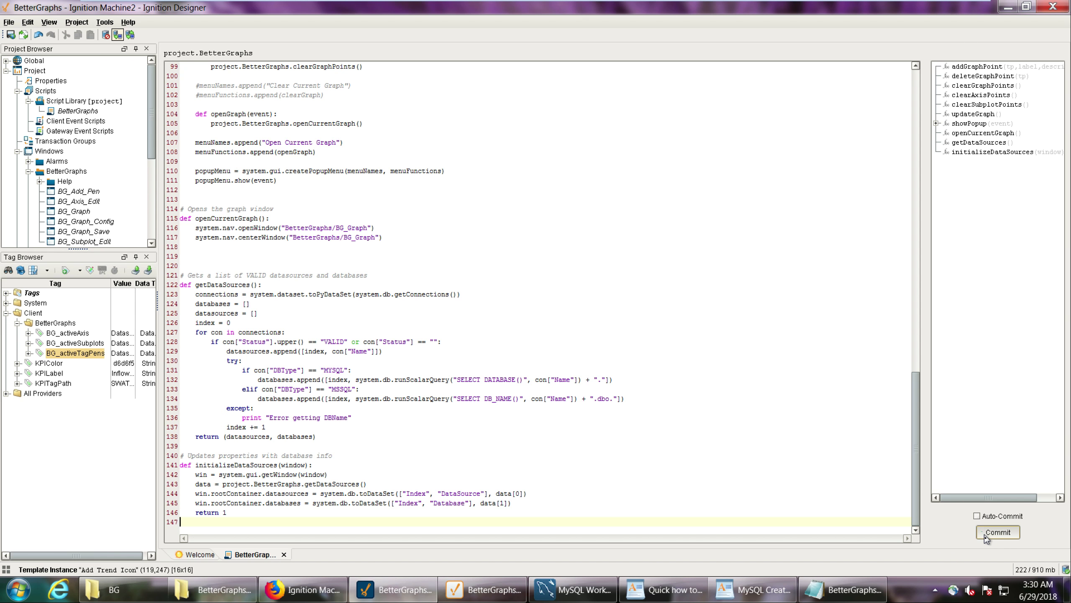
left_click(283, 554)
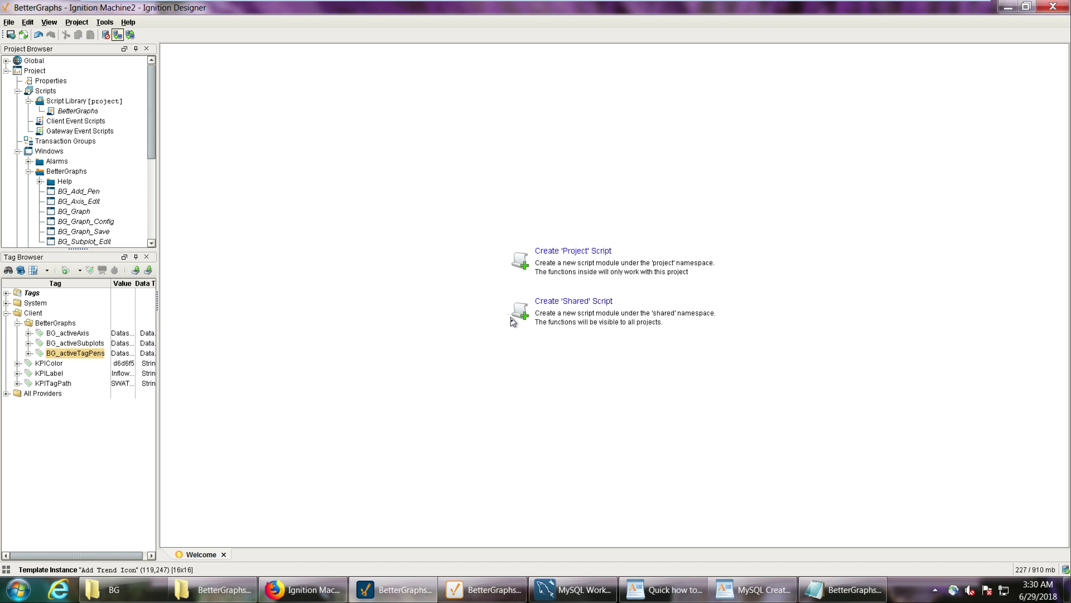
Enable Legacy Database Access with blank required roles in the project's client permissions and save the project properties.
left_click(43, 81)
double_click(26, 78)
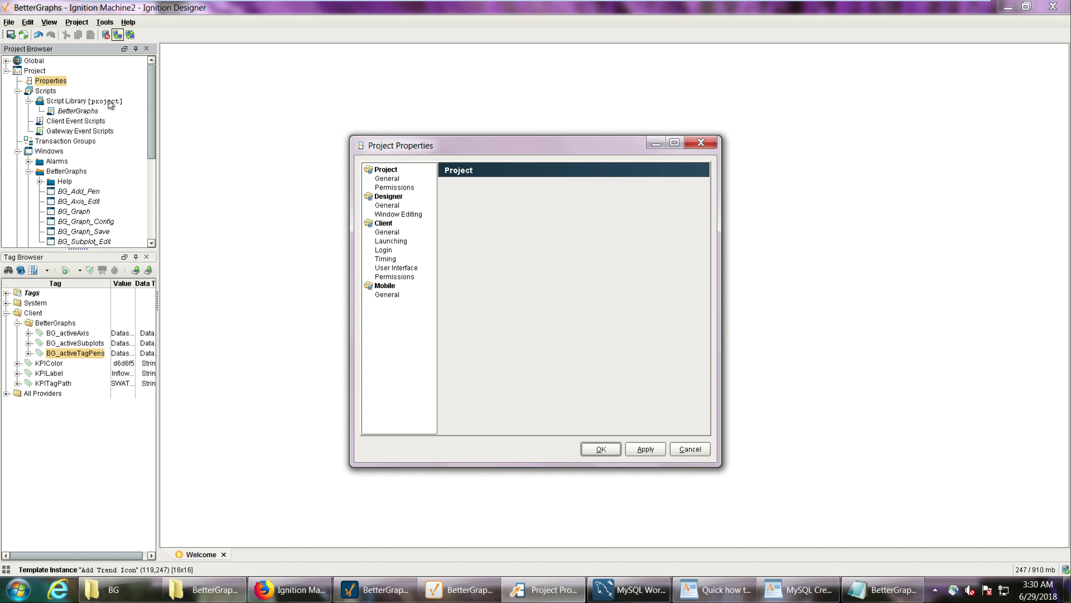
left_click(399, 268)
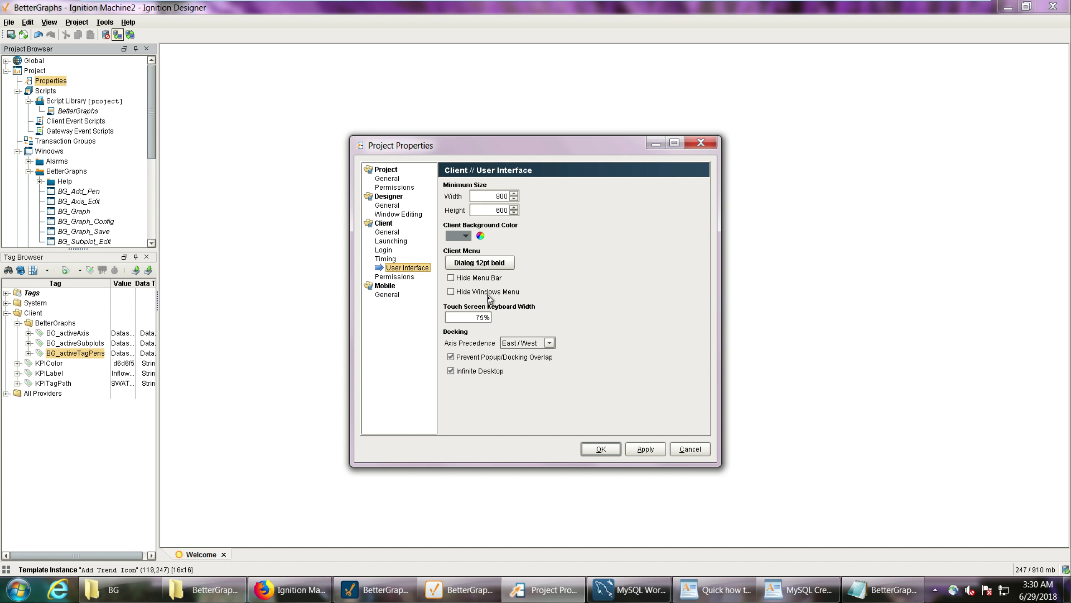
left_click(405, 277)
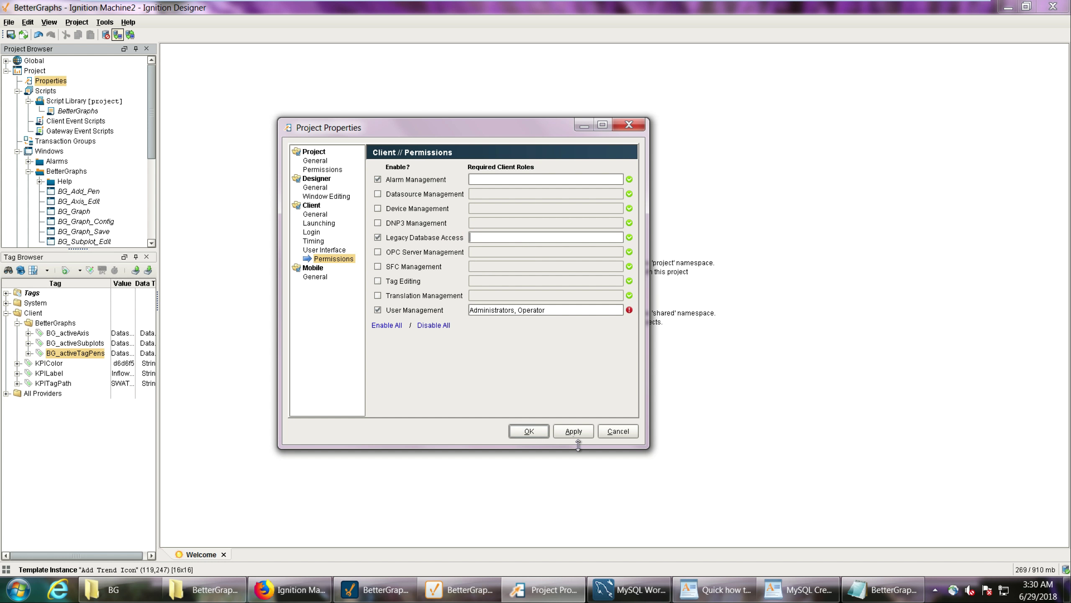
left_click(532, 431)
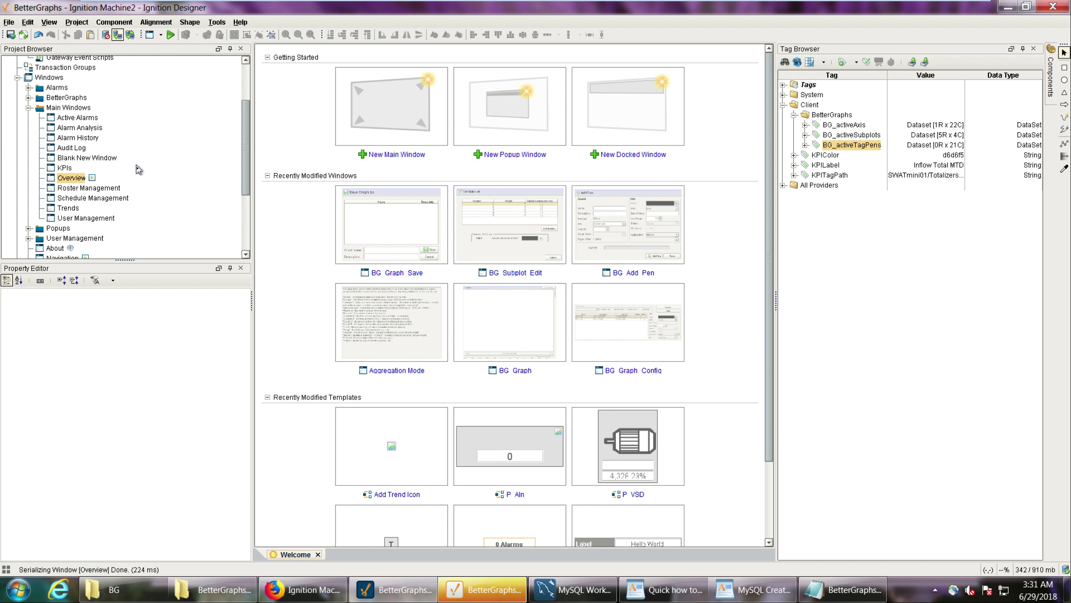
Open the Overview main window, place an Add Trend Icon template instance on it and shift it slightly sideways.
double_click(73, 179)
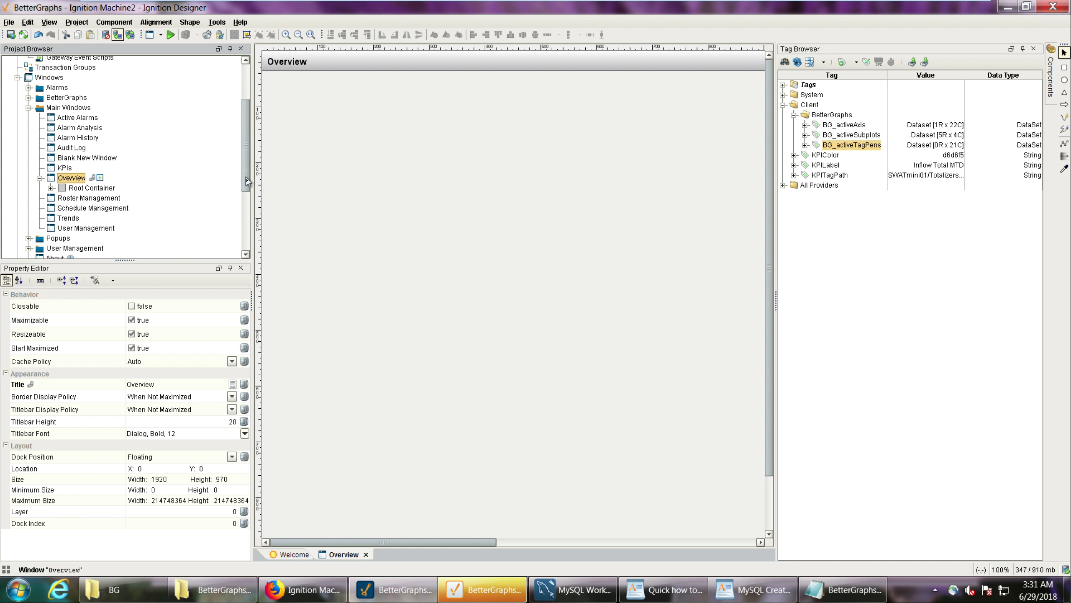
left_click_drag(245, 179, 248, 258)
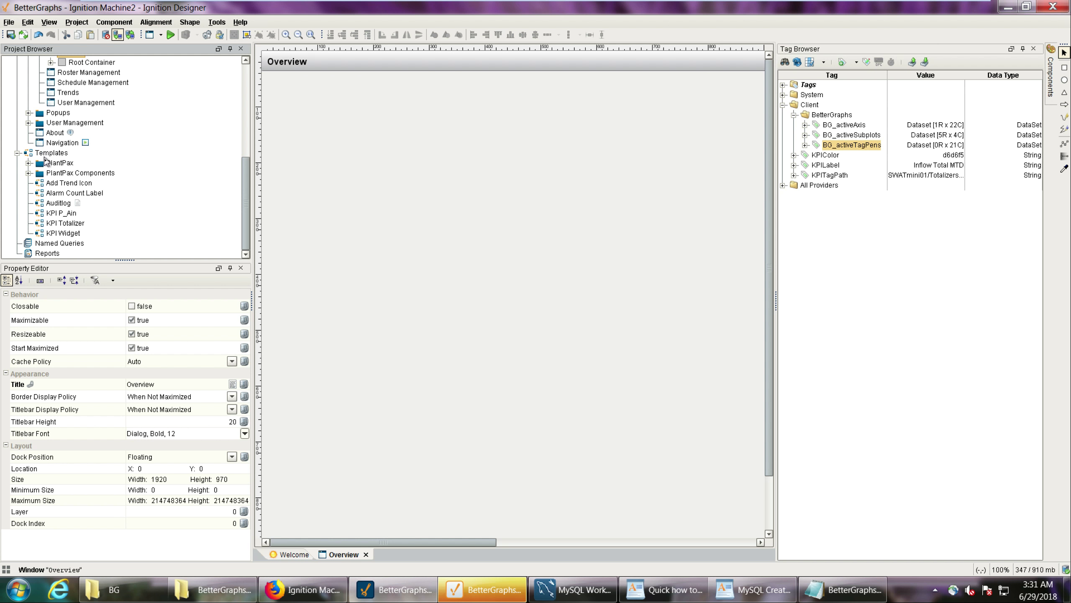
left_click_drag(51, 185, 363, 197)
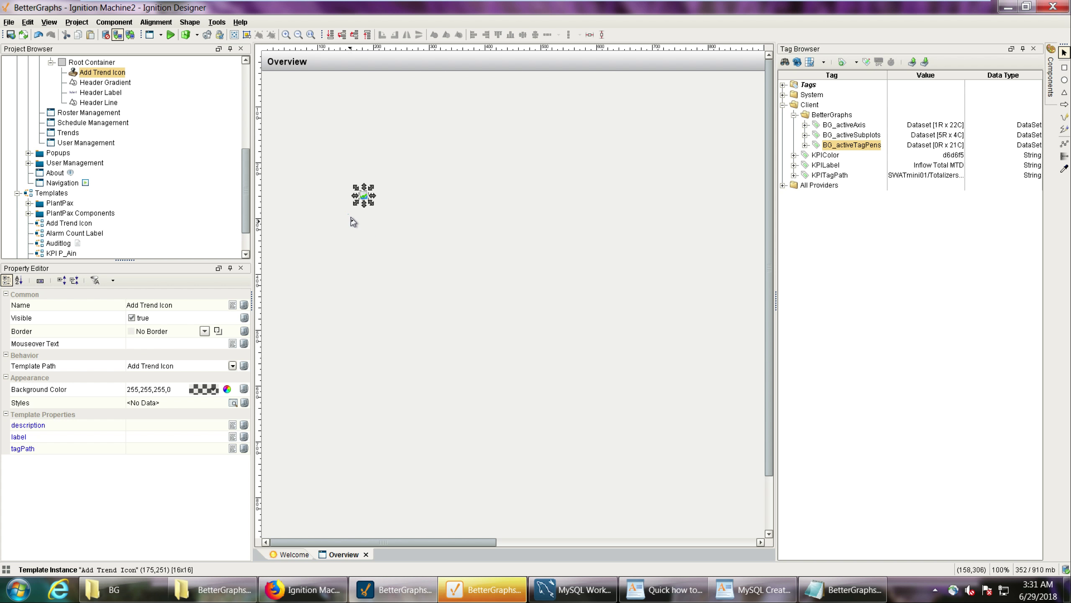
left_click(345, 188)
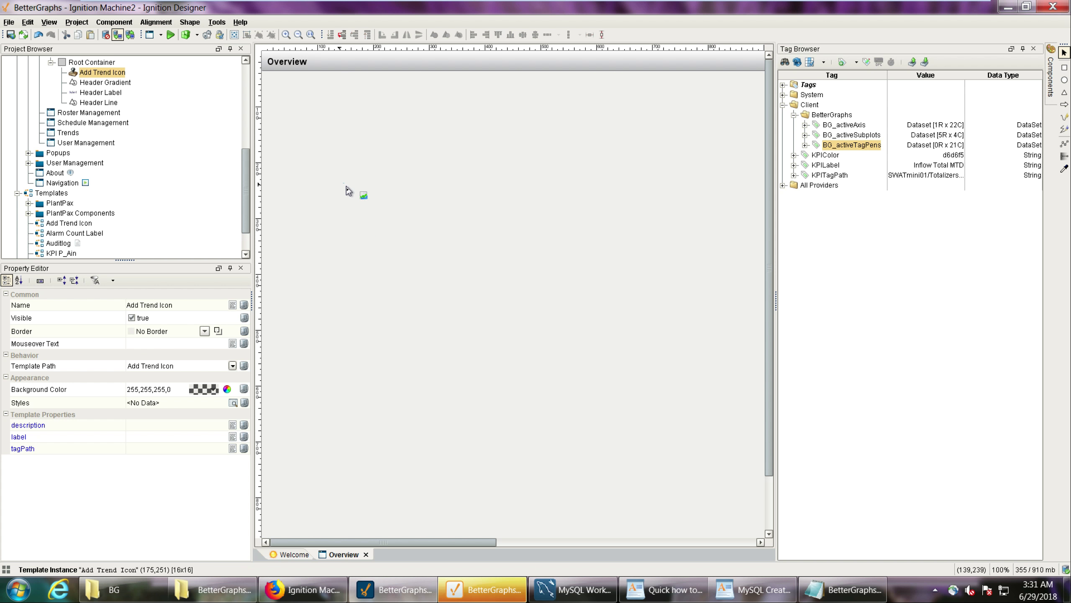
left_click(363, 196)
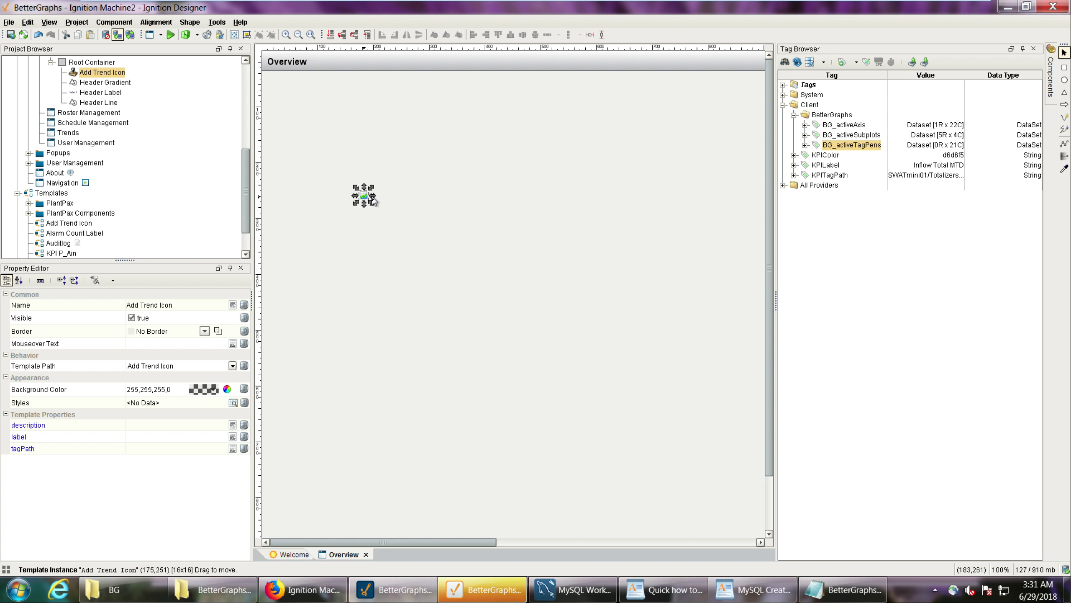
left_click_drag(365, 199, 391, 195)
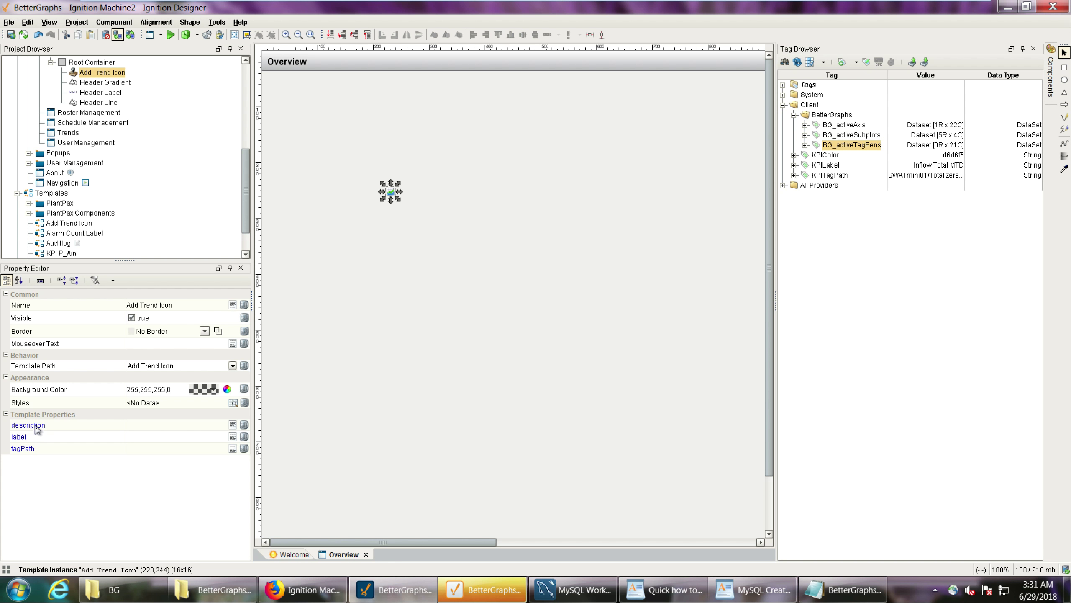
Copy the path of the Seconds tag and paste it into the trend icon's tagPath template property.
left_click(56, 454)
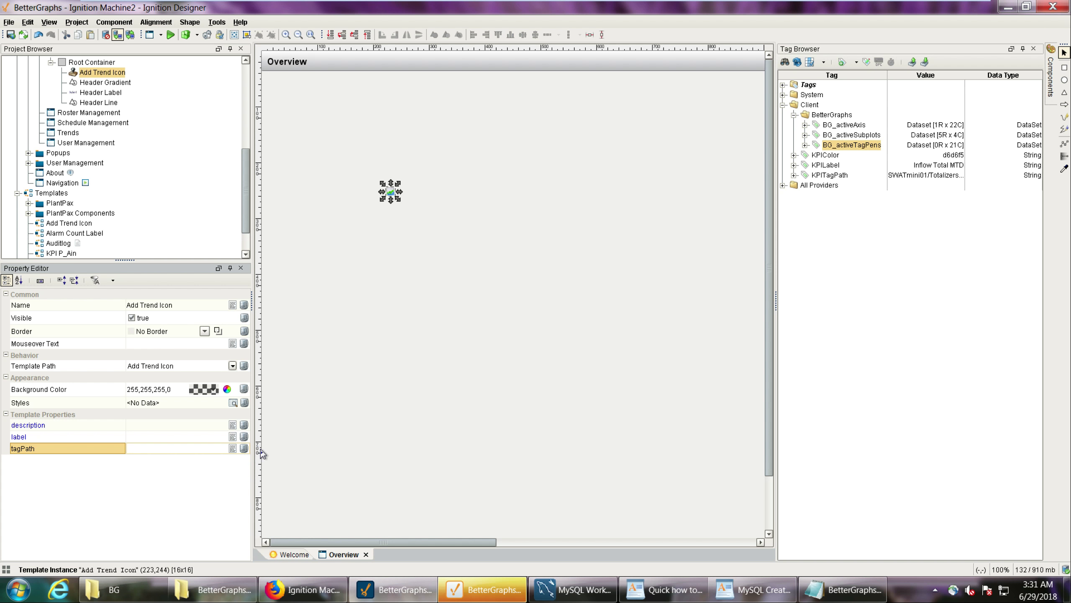
left_click(783, 85)
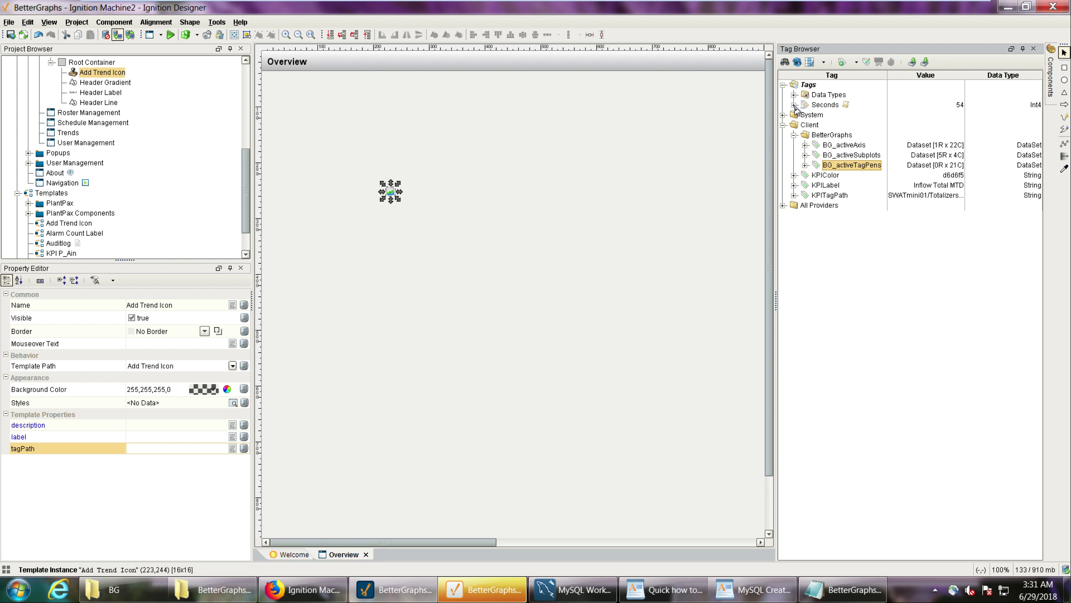
left_click(794, 105)
left_click(794, 105)
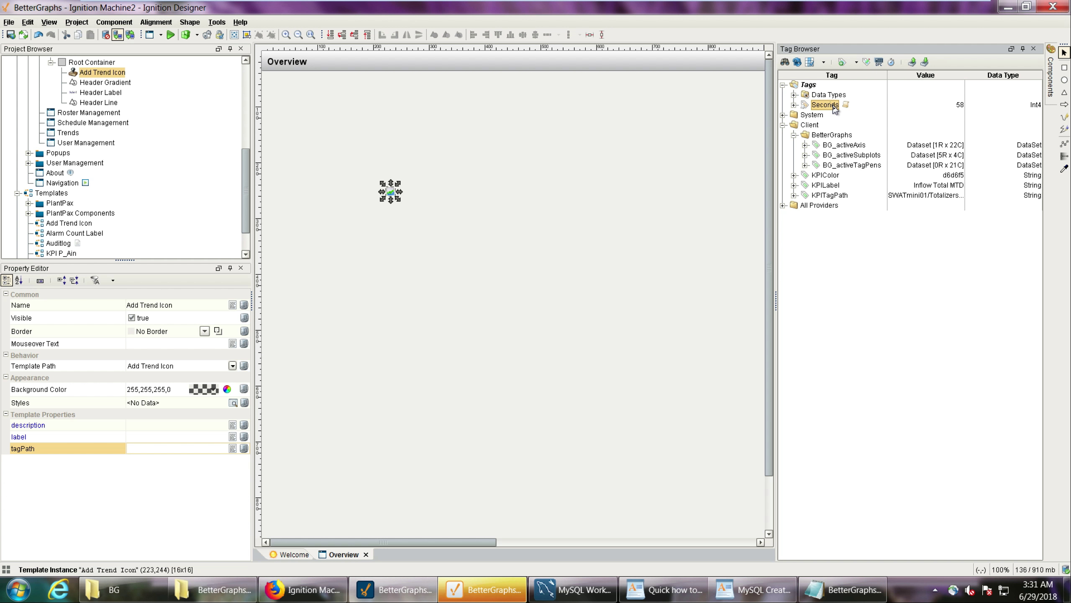
right_click(833, 105)
left_click(877, 195)
left_click(200, 450)
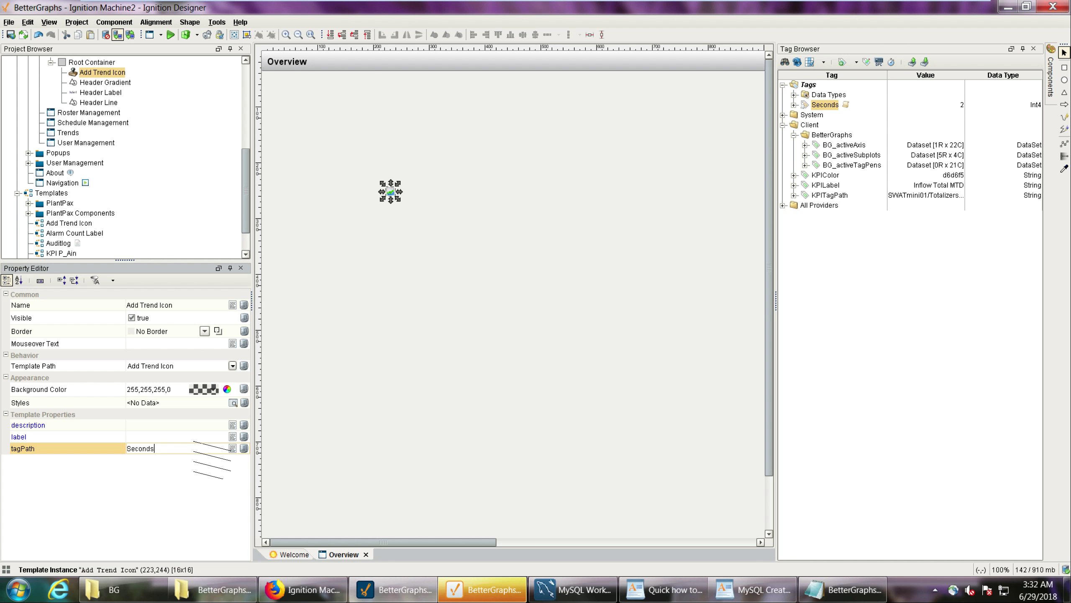
left_click(57, 451)
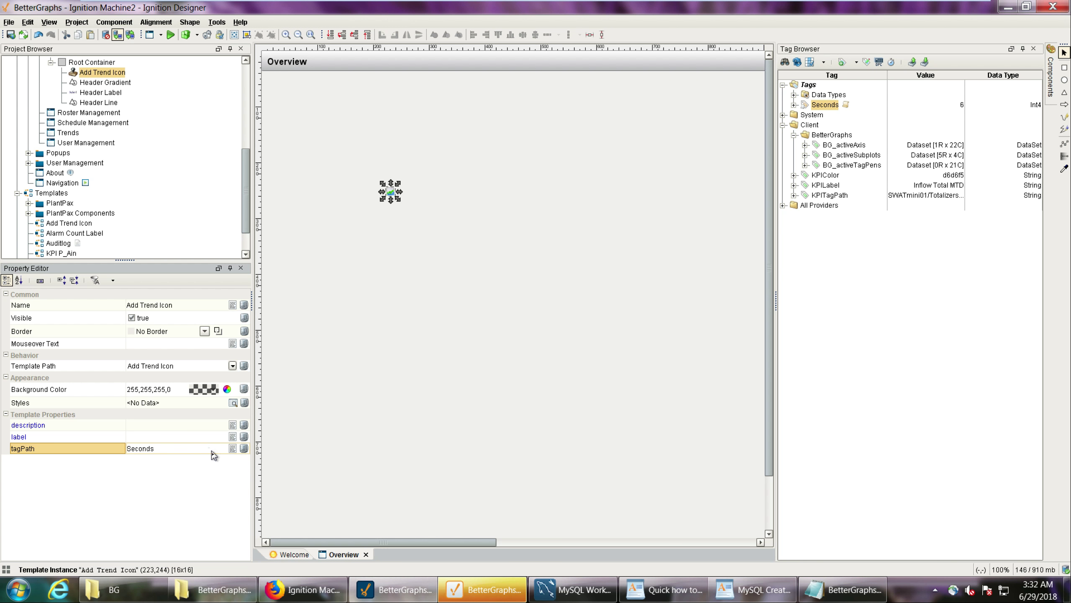
left_click(177, 451)
left_click(246, 449)
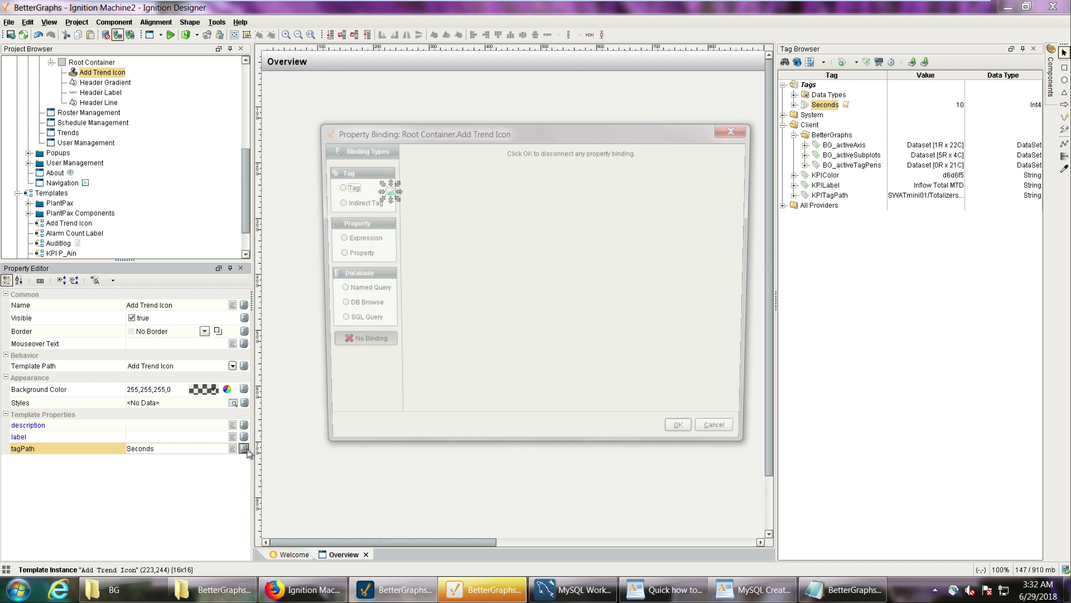
left_click(346, 186)
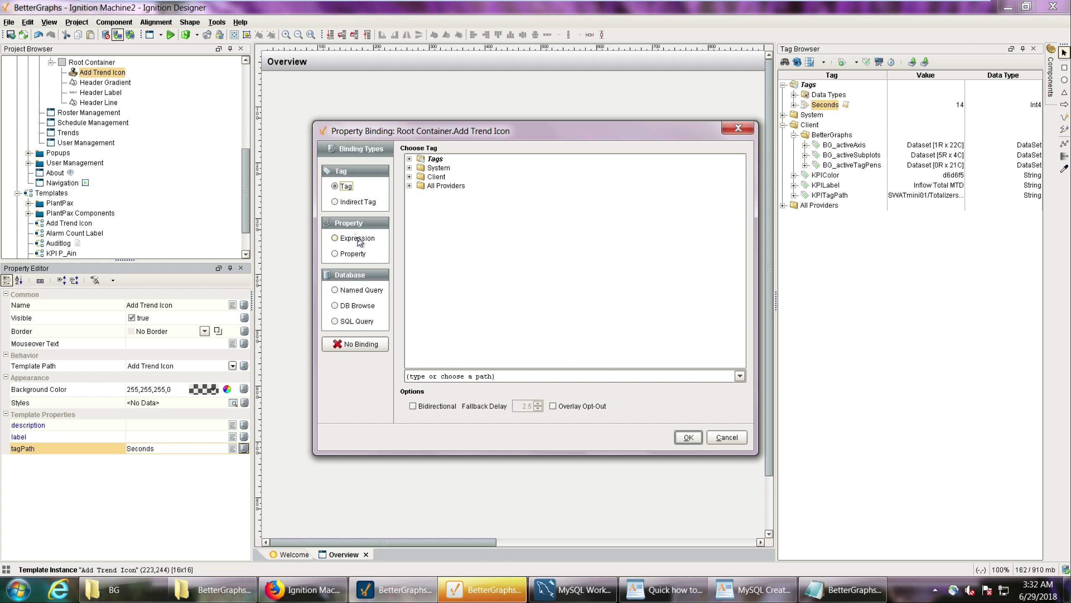
left_click(357, 238)
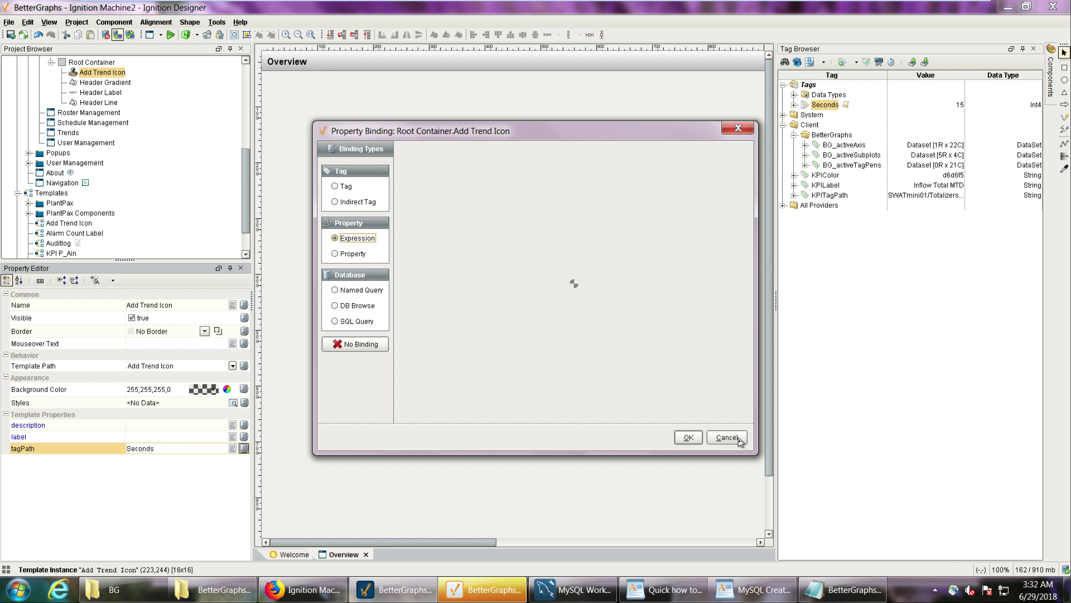
left_click(728, 437)
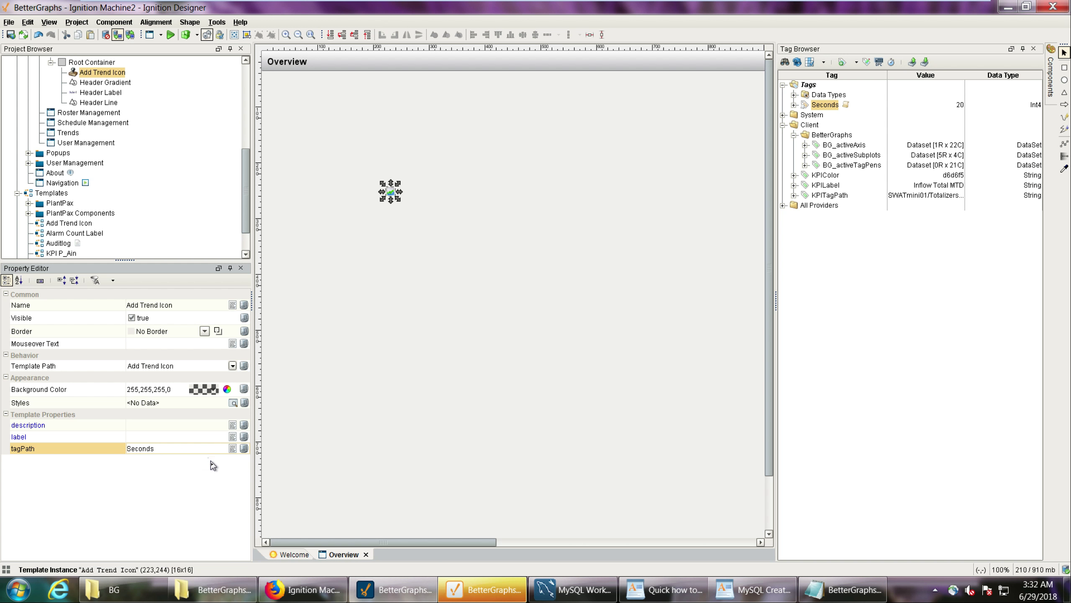
Set the trend icon's description and label properties to Seconds and save the project.
left_click(187, 425)
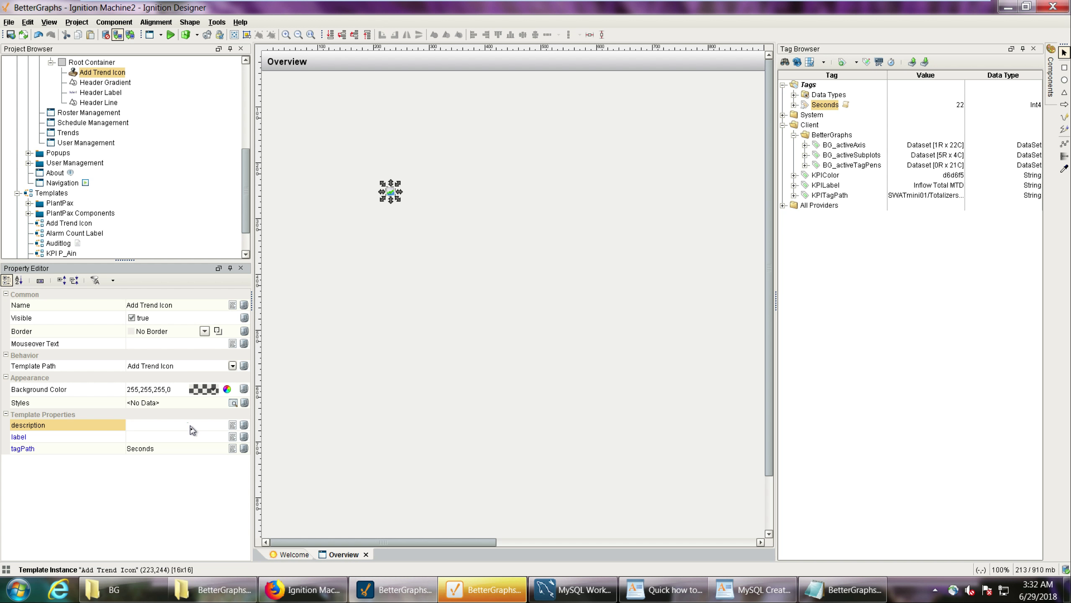
key("Return")
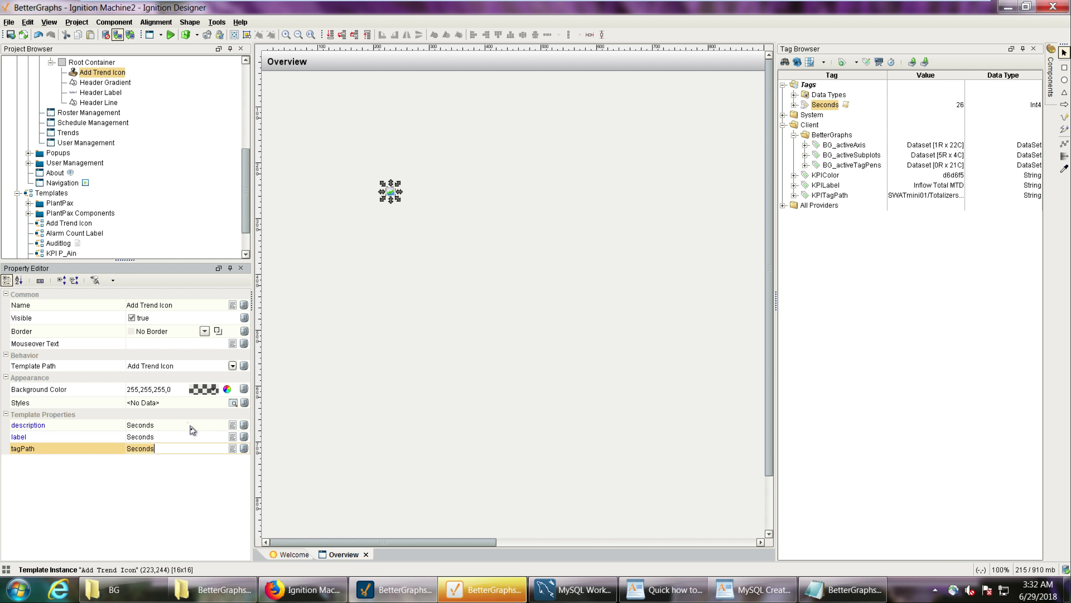
left_click(442, 357)
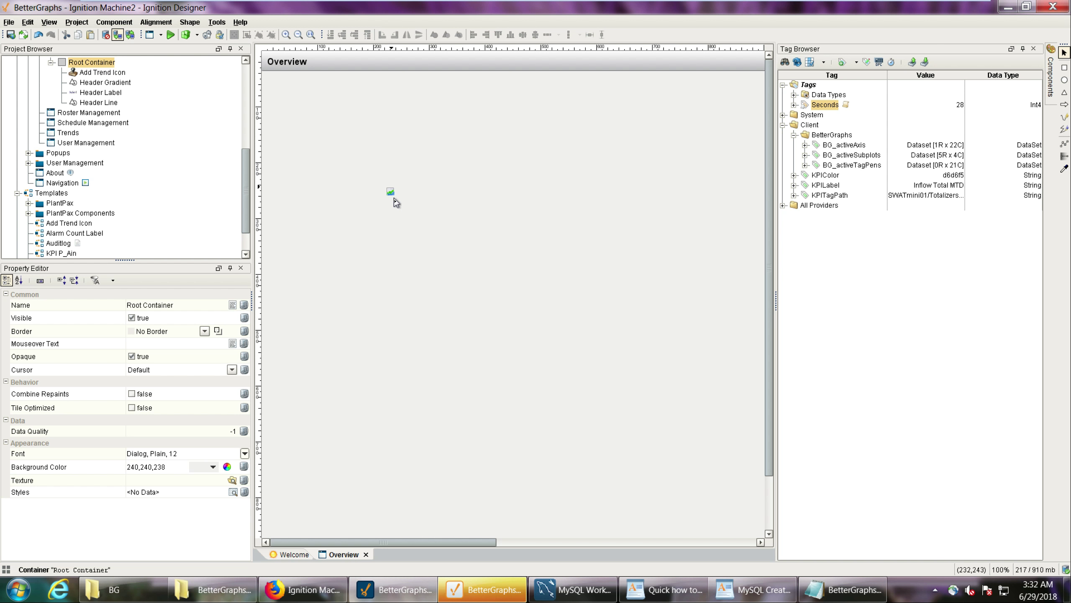
left_click(390, 192)
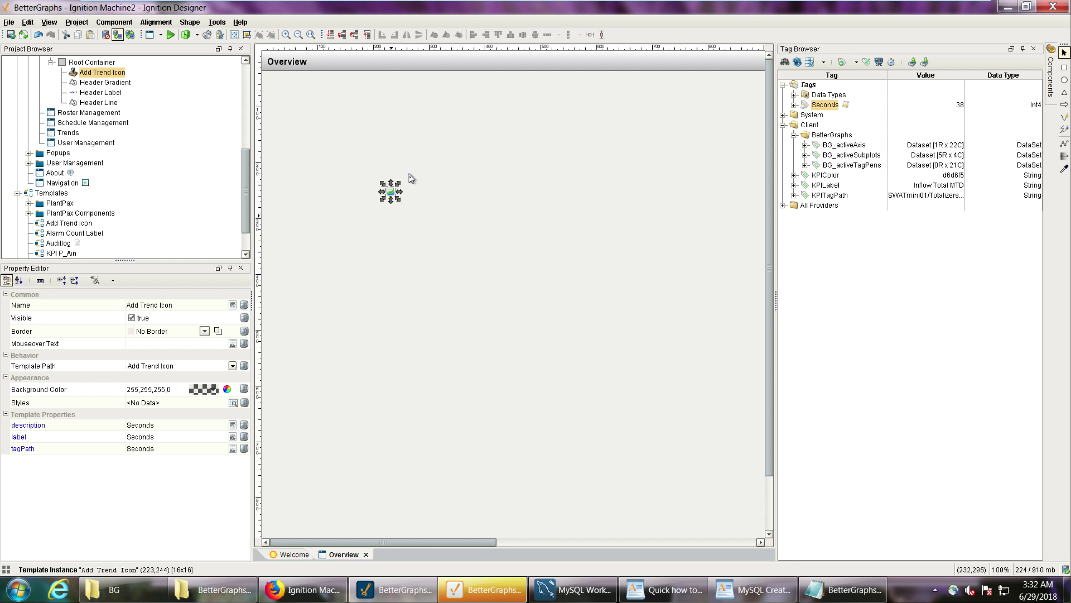
left_click(11, 35)
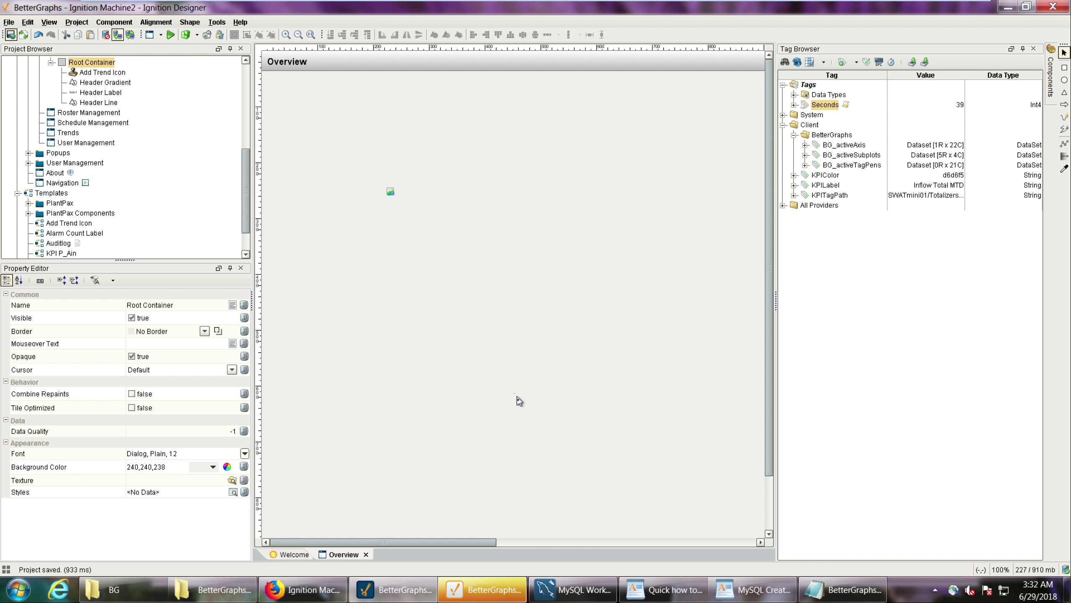
Switch to the running BetterGraphs client and add the Seconds trend icon's tag to the graph as a pen with the default settings.
left_click(495, 595)
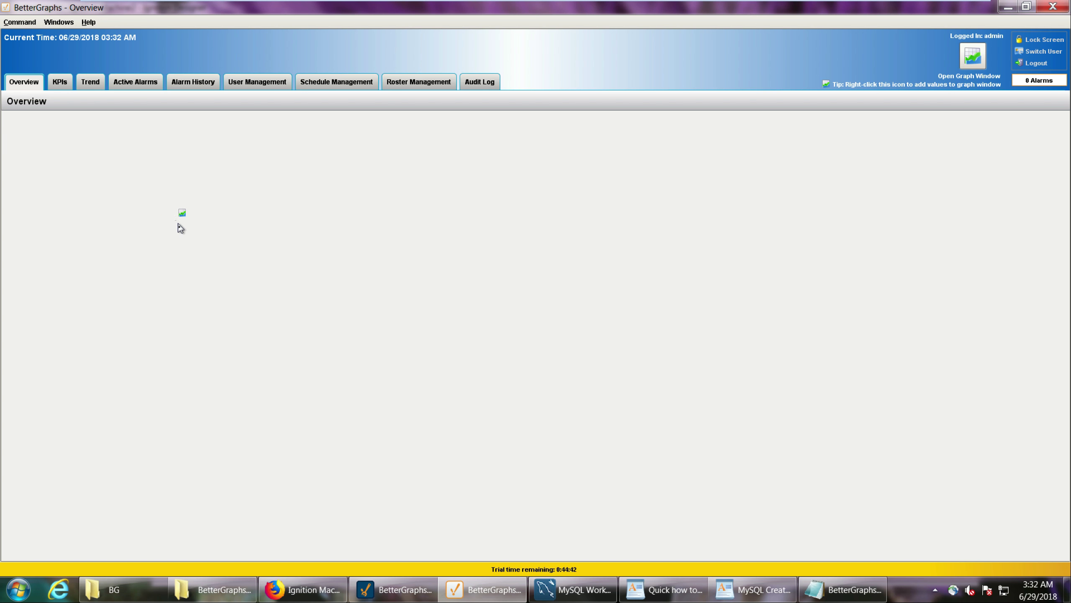
right_click(184, 217)
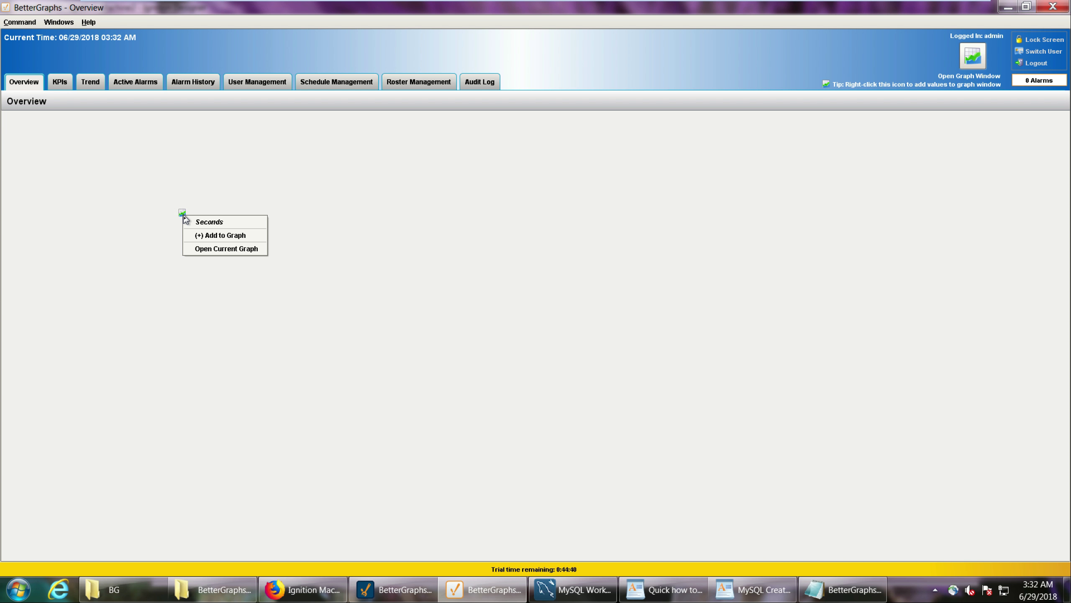
left_click(244, 235)
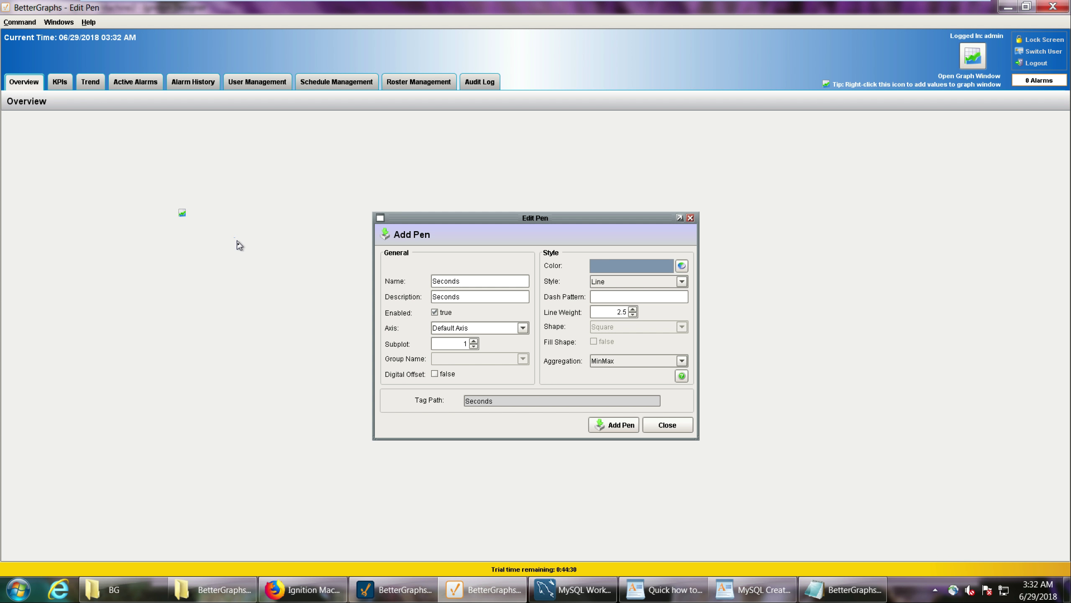
left_click_drag(449, 219, 416, 192)
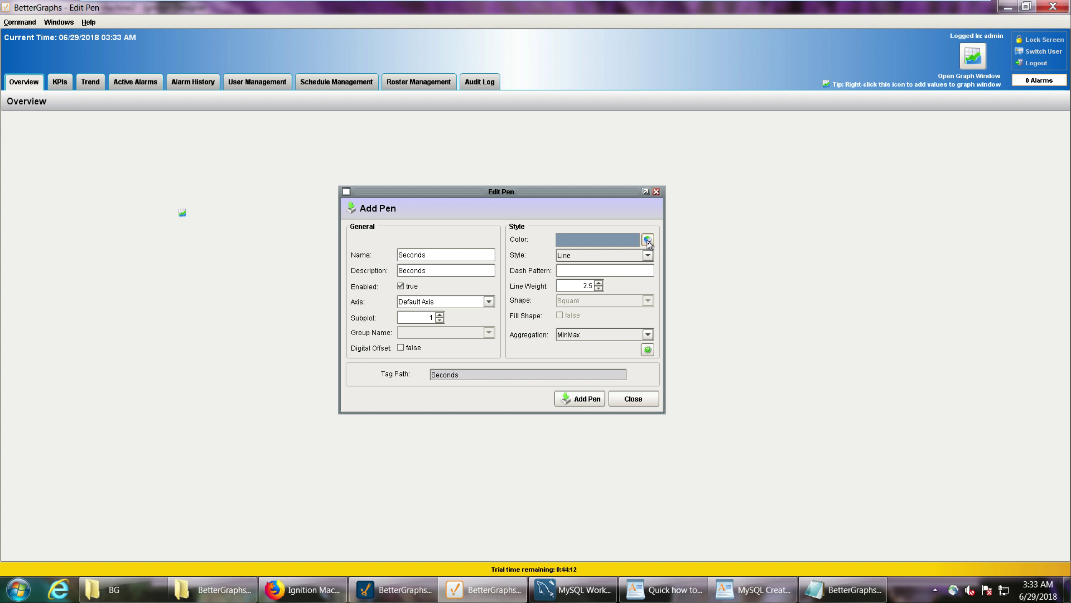
left_click(582, 399)
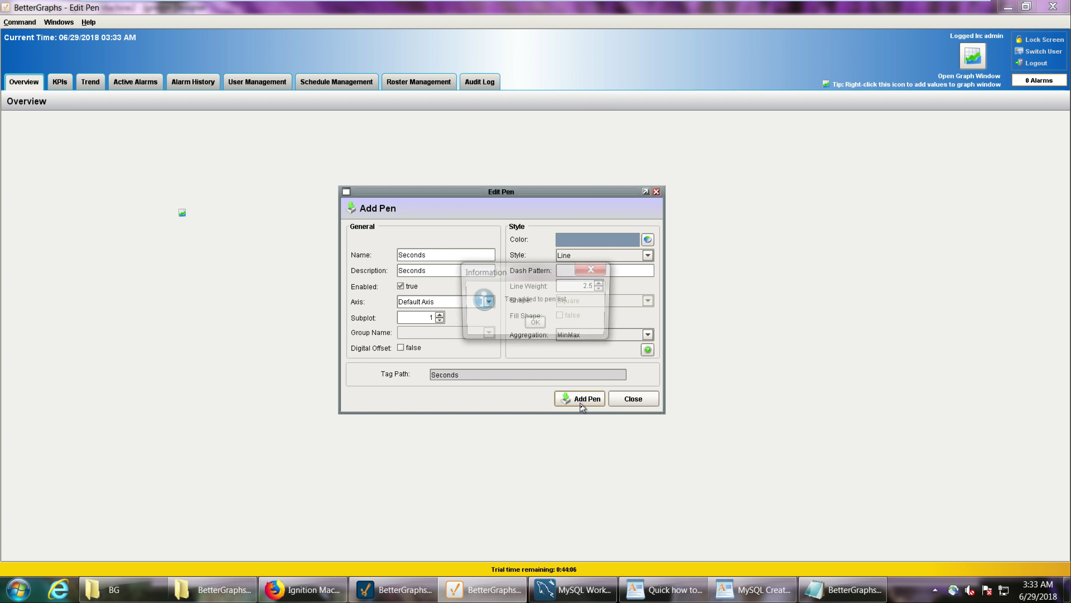
left_click(536, 324)
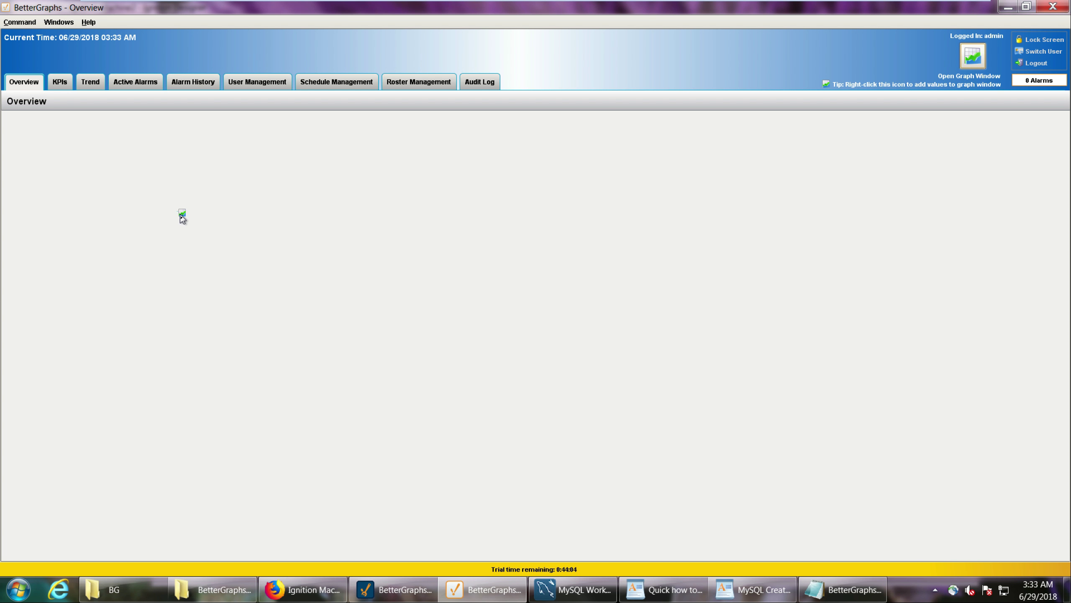
Check the trend icon's graph options, dismiss them and open the graph window to view the Seconds trend.
right_click(182, 213)
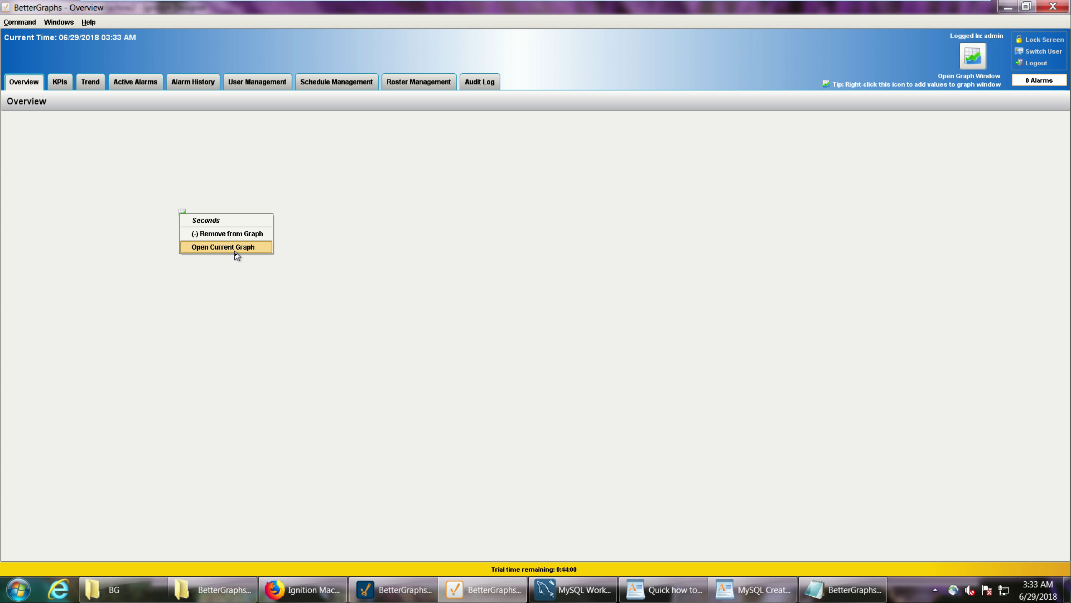
left_click(750, 258)
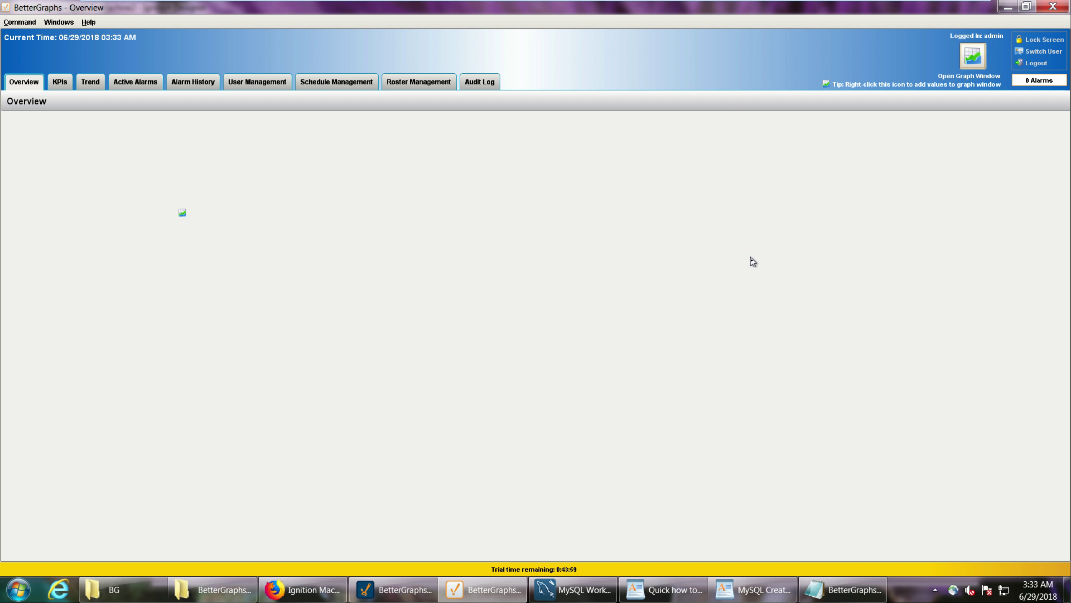
left_click(973, 61)
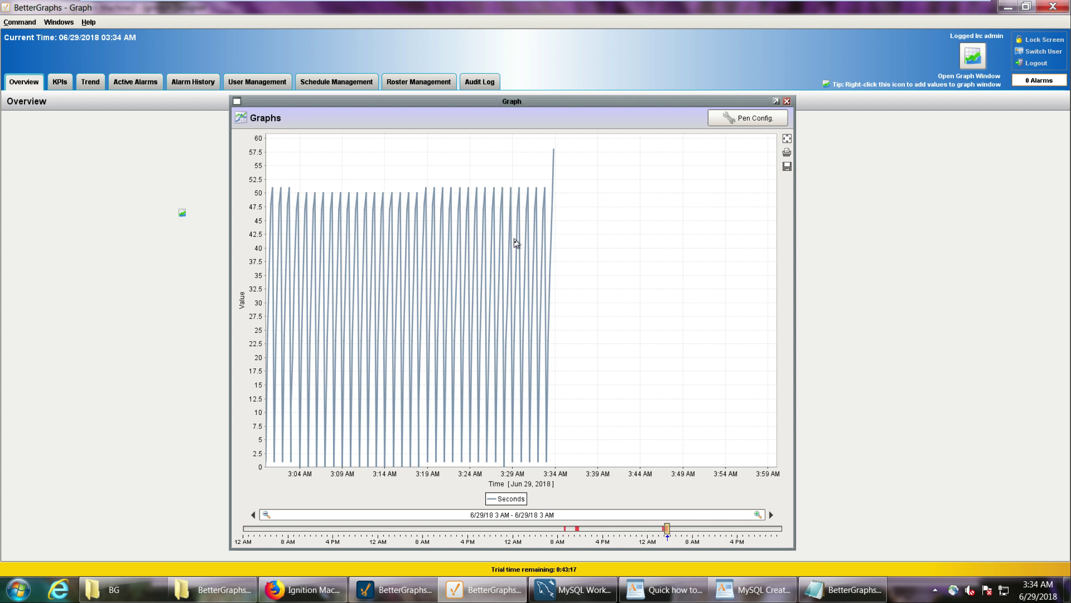